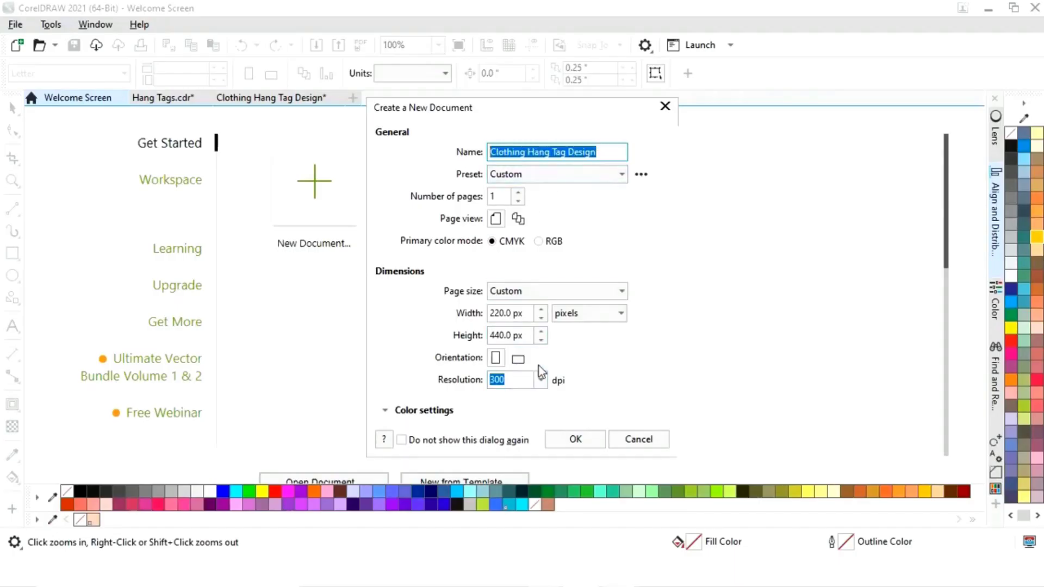
Create the 220 × 440 px CMYK document at 300 dpi and draw a rectangle about 99 × 231 px on the page
{"action": "left_click", "coordinate": [576, 438]}
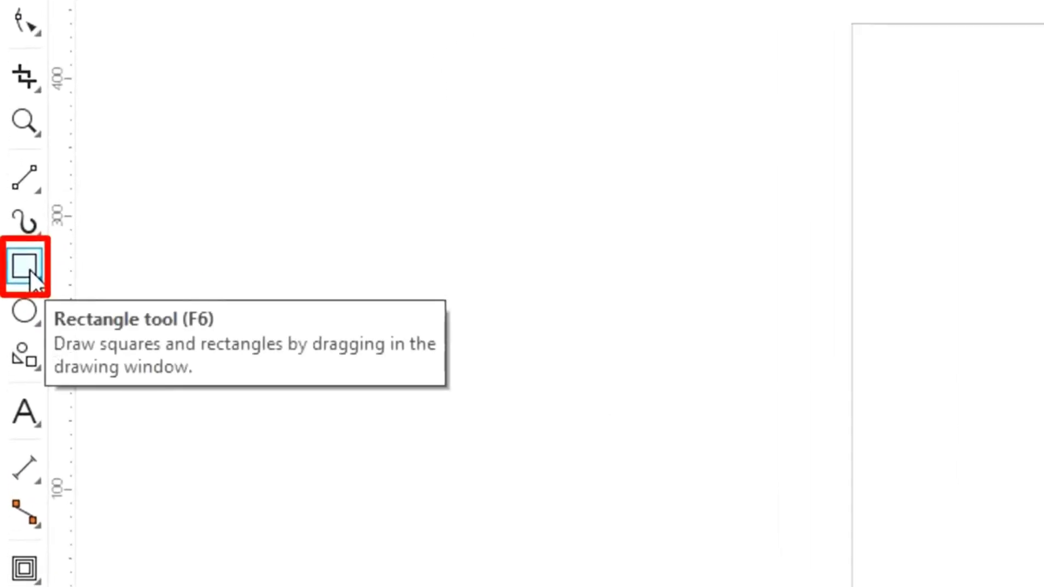
{"action": "left_click", "coordinate": [29, 269]}
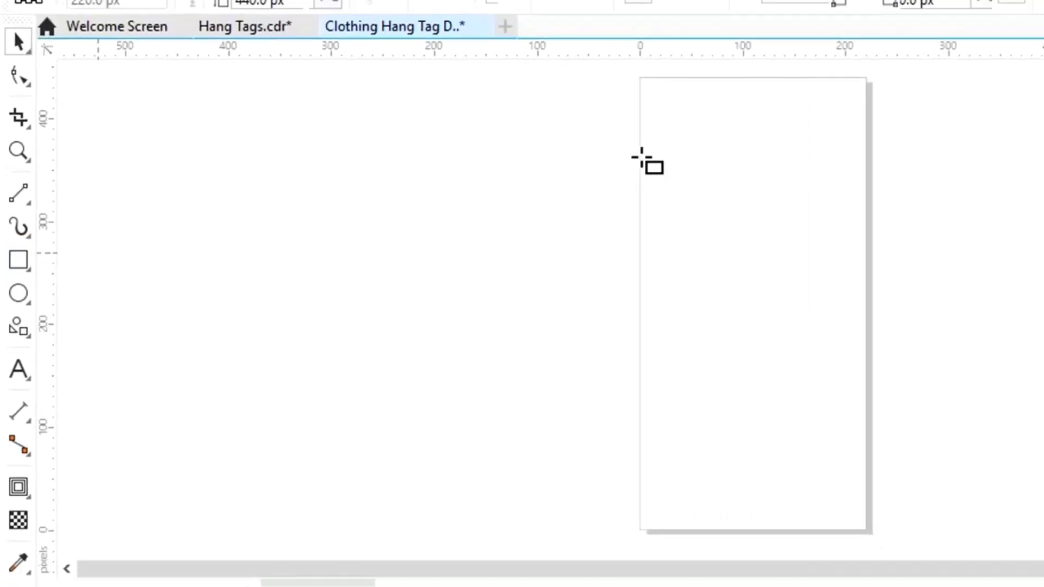
{"action": "left_click_drag", "start_coordinate": [485, 188], "coordinate": [553, 346]}
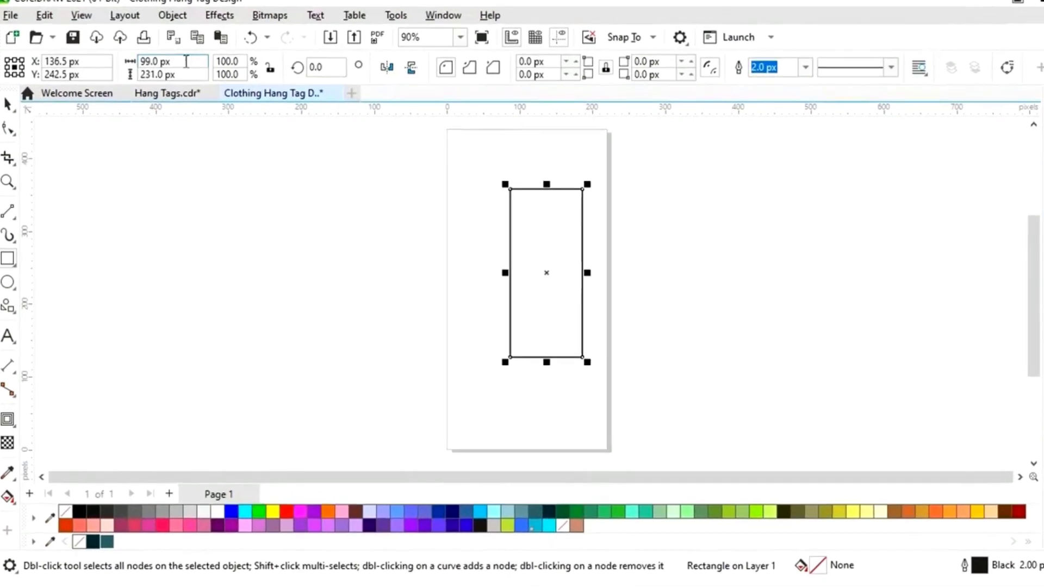
Resize the rectangle to 220 px wide and 440 px high
{"action": "left_click", "coordinate": [163, 67]}
{"action": "type", "text": "220"}
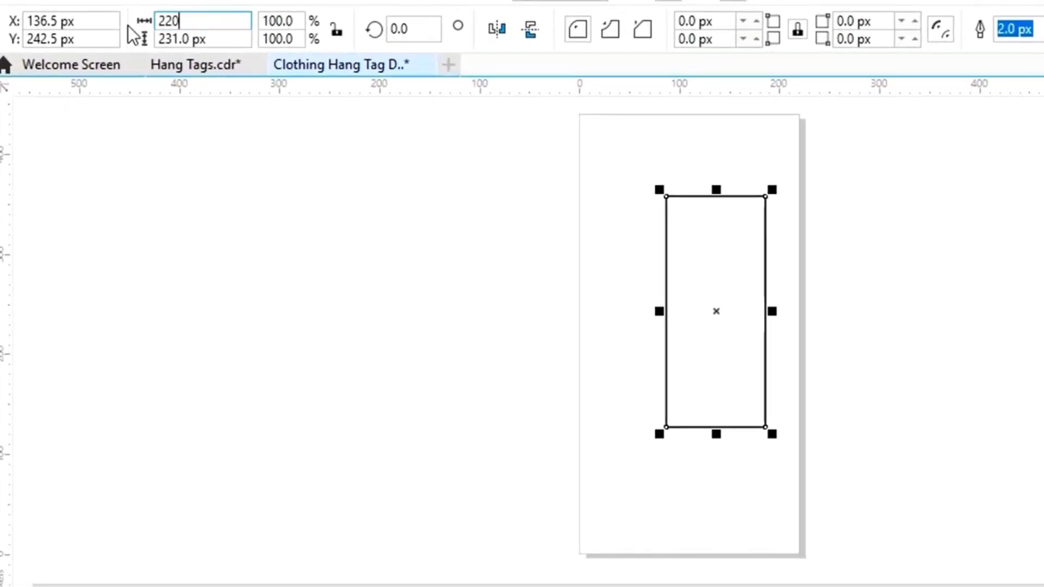
{"action": "key", "text": "Tab"}
{"action": "type", "text": "4"}
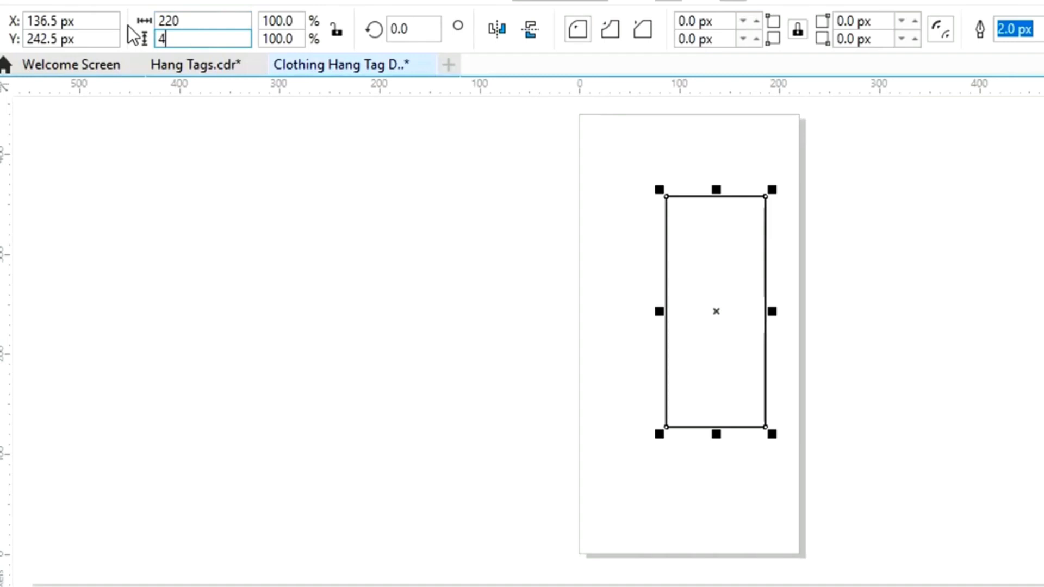
{"action": "type", "text": "40"}
{"action": "key", "text": "Return"}
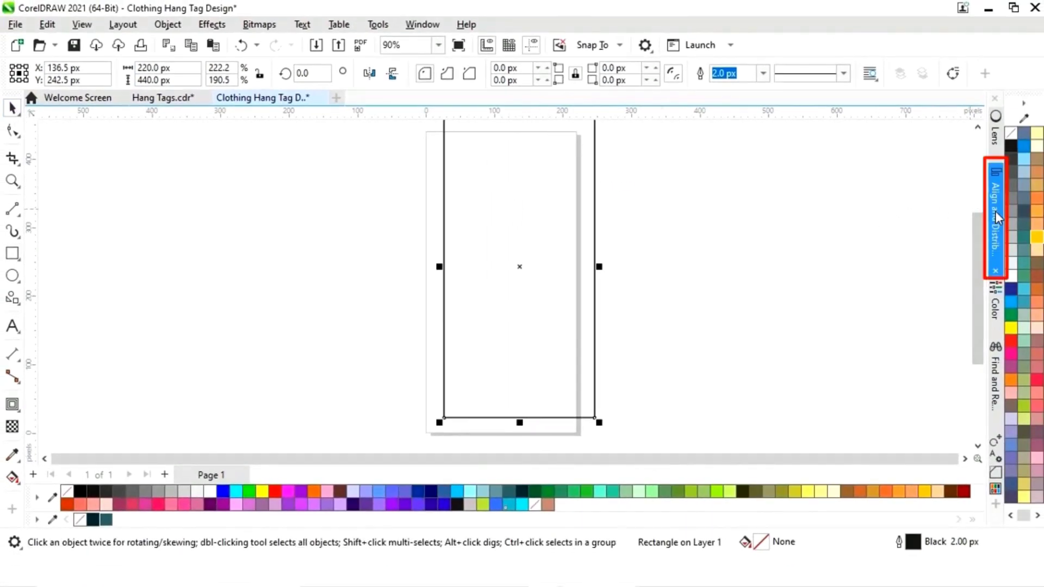
Center the rectangle horizontally and vertically on the specified point X 110 px, Y 220 px
{"action": "left_click", "coordinate": [998, 218]}
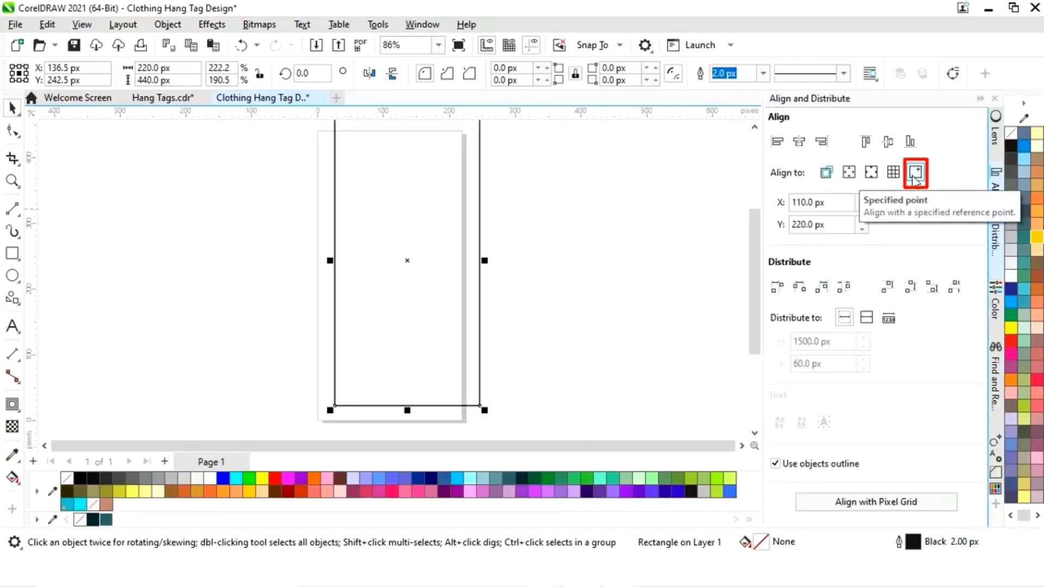
{"action": "left_click", "coordinate": [799, 143]}
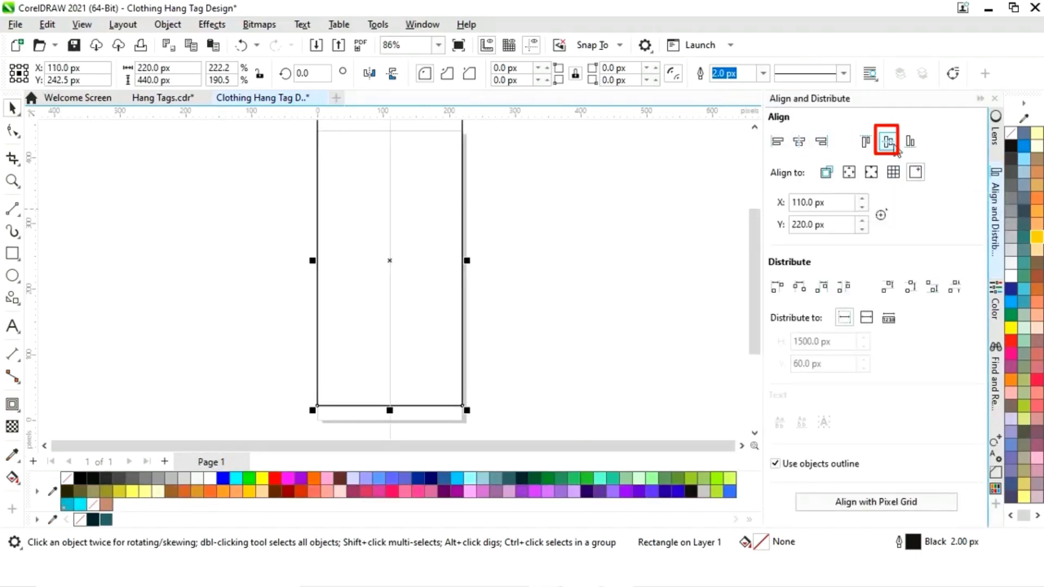
{"action": "left_click", "coordinate": [888, 142]}
{"action": "left_click", "coordinate": [980, 100]}
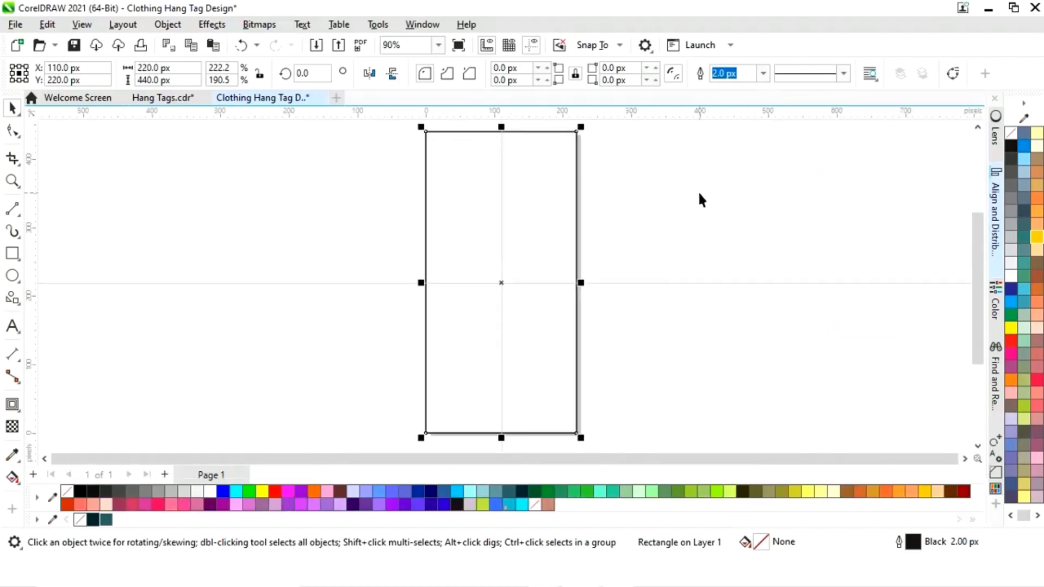
{"action": "left_click", "coordinate": [696, 191]}
Chamfer the rectangle's two upper corners by about 56 px to form the hang tag outline
{"action": "left_click", "coordinate": [569, 259]}
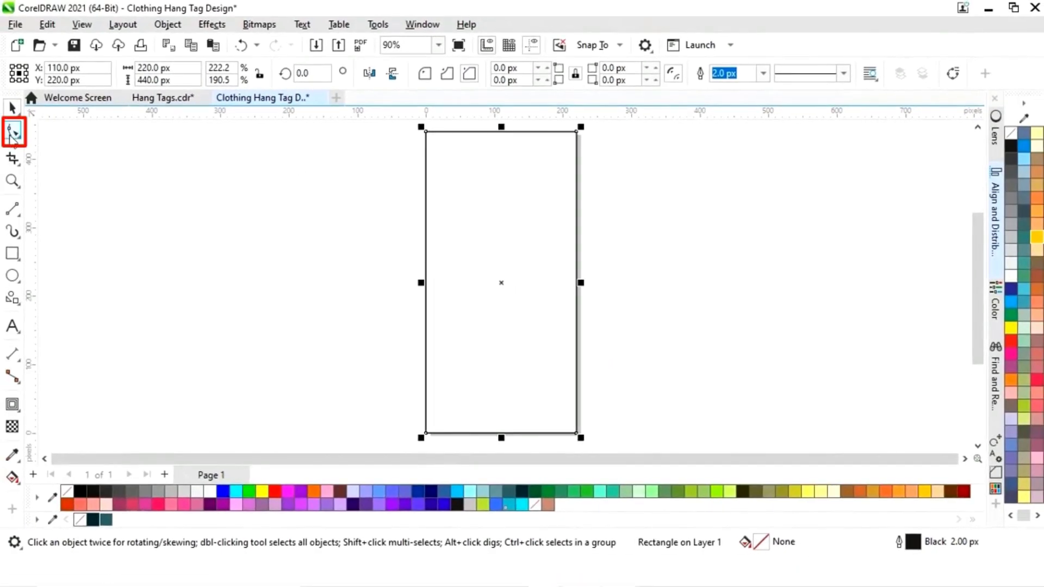
{"action": "left_click", "coordinate": [11, 132]}
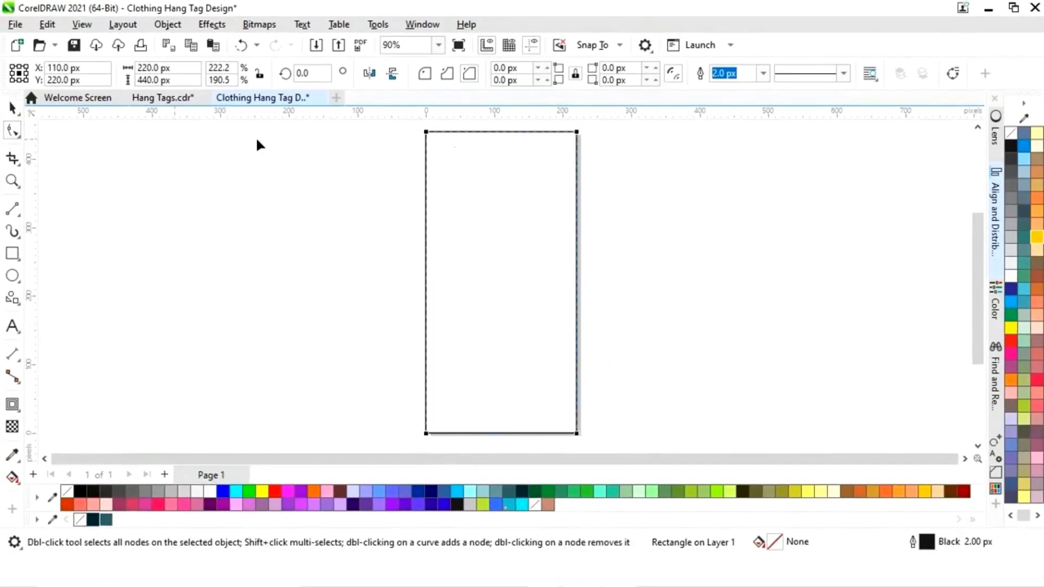
{"action": "left_click", "coordinate": [426, 132]}
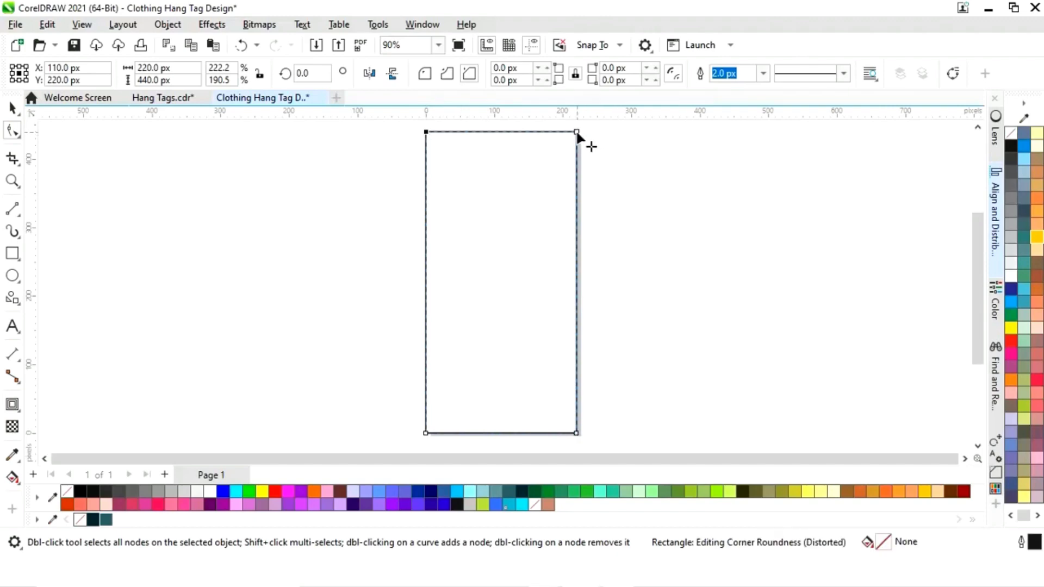
{"action": "left_click_drag", "start_coordinate": [577, 135], "coordinate": [580, 168]}
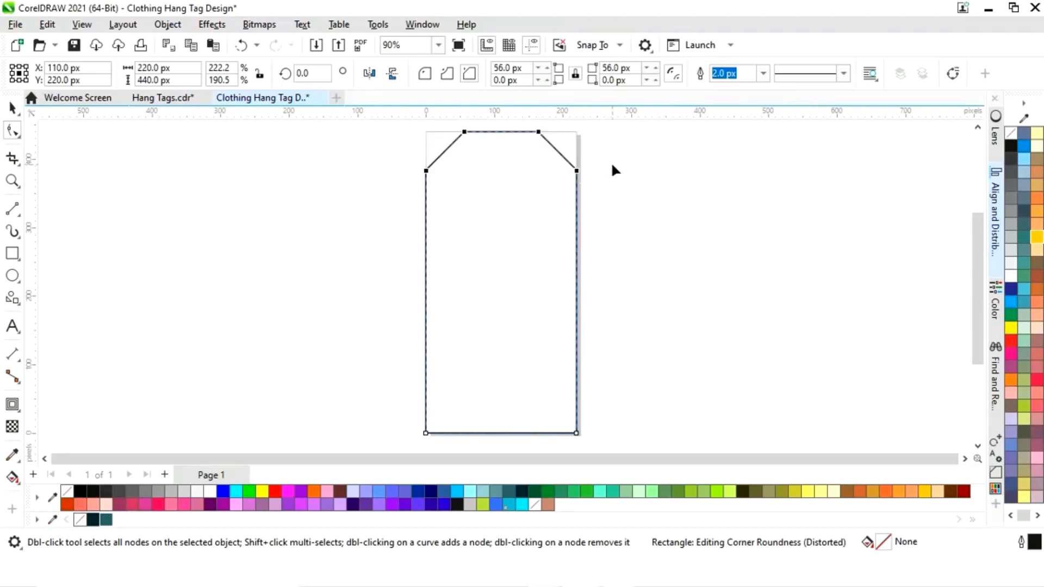
{"action": "left_click", "coordinate": [12, 108]}
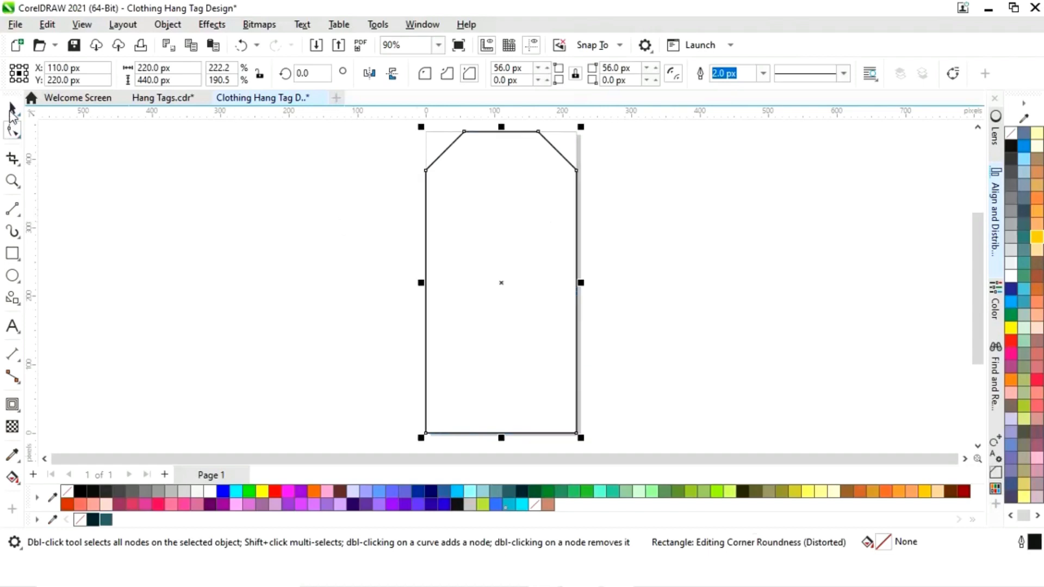
{"action": "left_click", "coordinate": [327, 234]}
Fill the tag shape with Moss Green (#336666) and remove its outline
{"action": "left_click", "coordinate": [523, 269]}
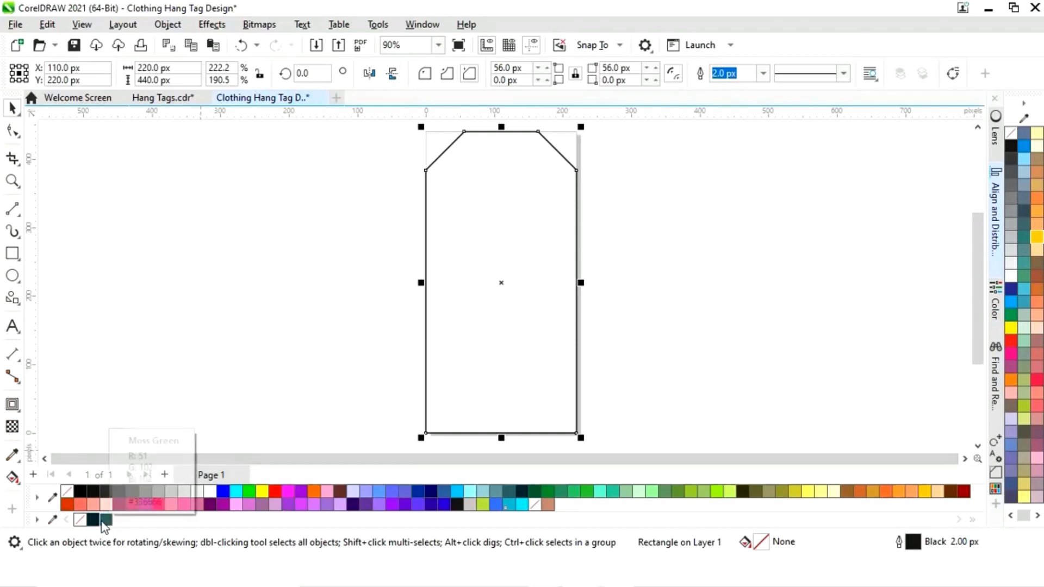
{"action": "left_click", "coordinate": [106, 520]}
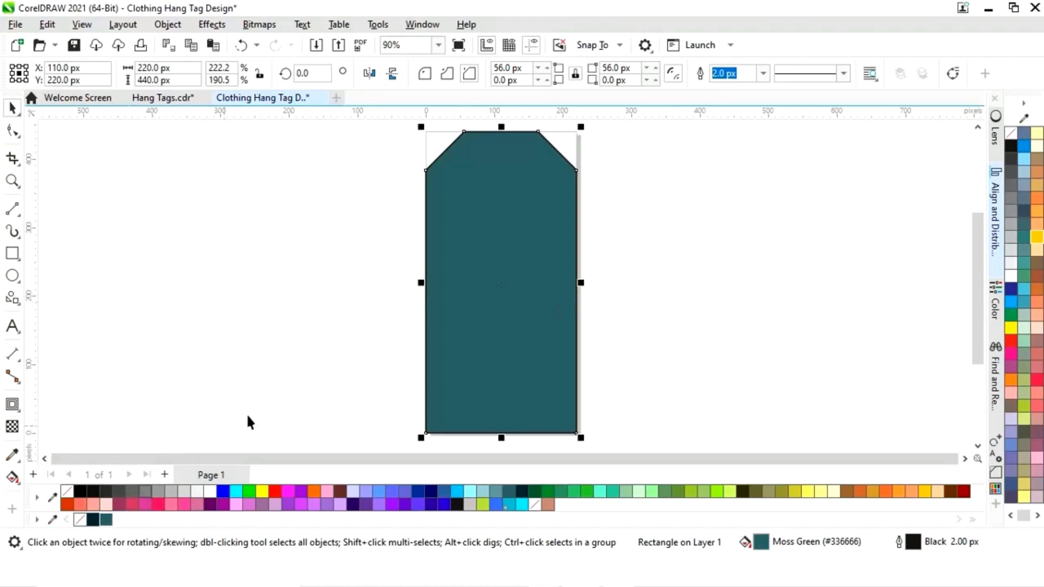
{"action": "right_click", "coordinate": [84, 523]}
{"action": "left_click", "coordinate": [315, 349]}
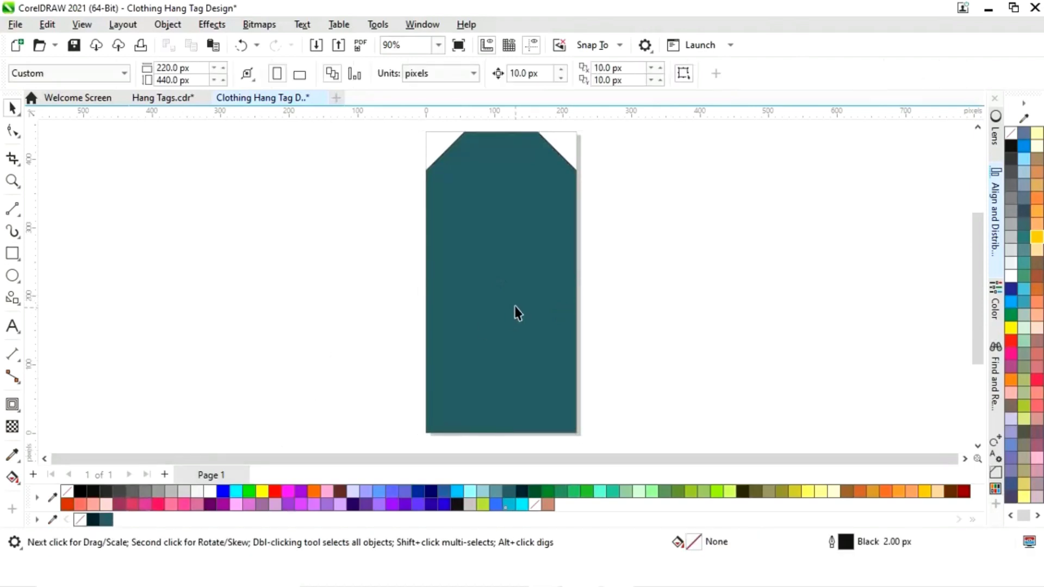
Duplicate the tag shape in place and fill the copy with Dark Green (#003333)
{"action": "left_click", "coordinate": [519, 313]}
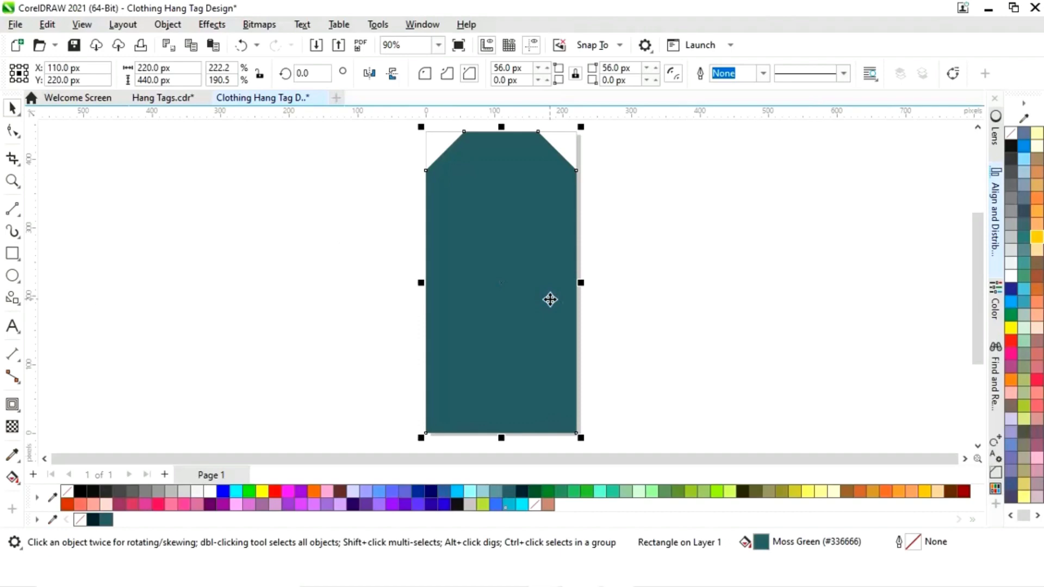
{"action": "key", "text": "ctrl+c"}
{"action": "key", "text": "ctrl+v"}
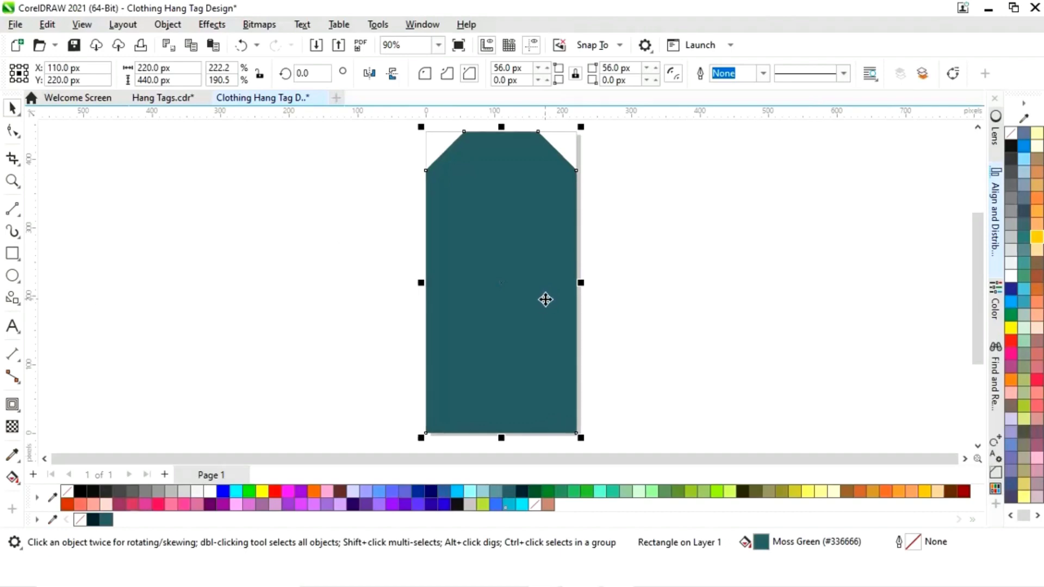
{"action": "left_click", "coordinate": [92, 519]}
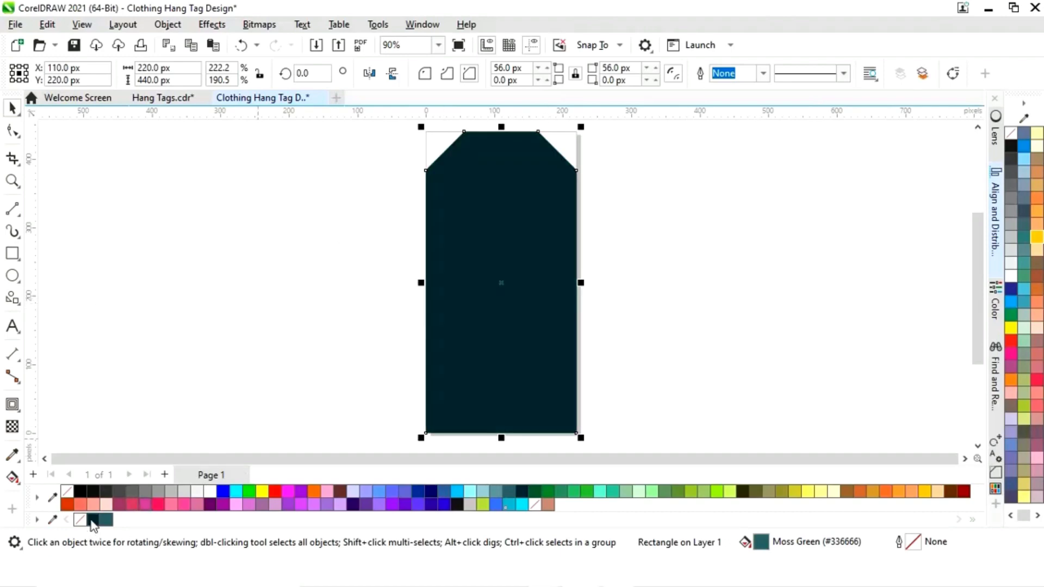
Convert the dark green copy to curves and delete the left node of its top edge
{"action": "right_click", "coordinate": [545, 303]}
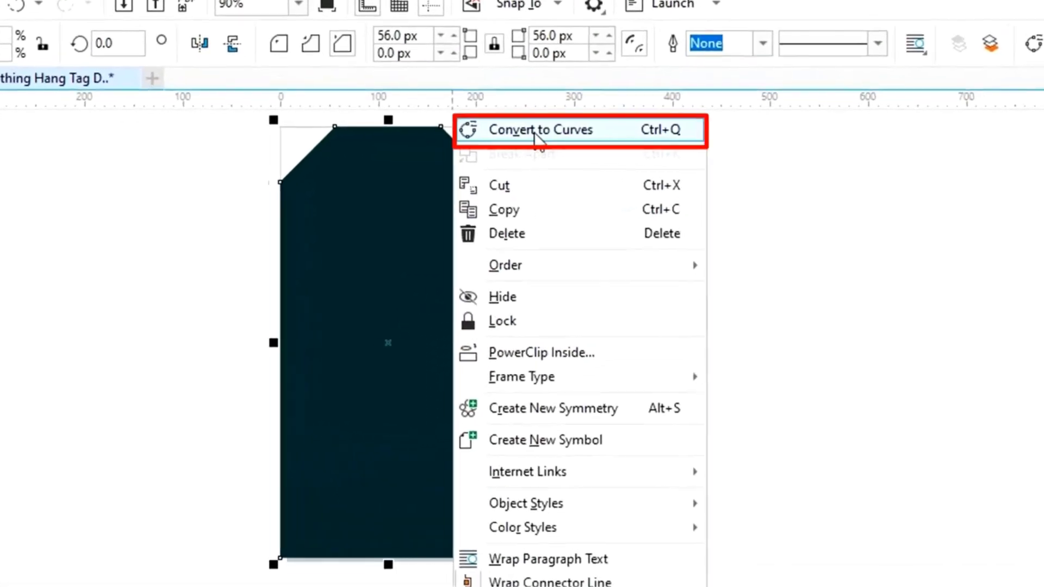
{"action": "left_click", "coordinate": [514, 129]}
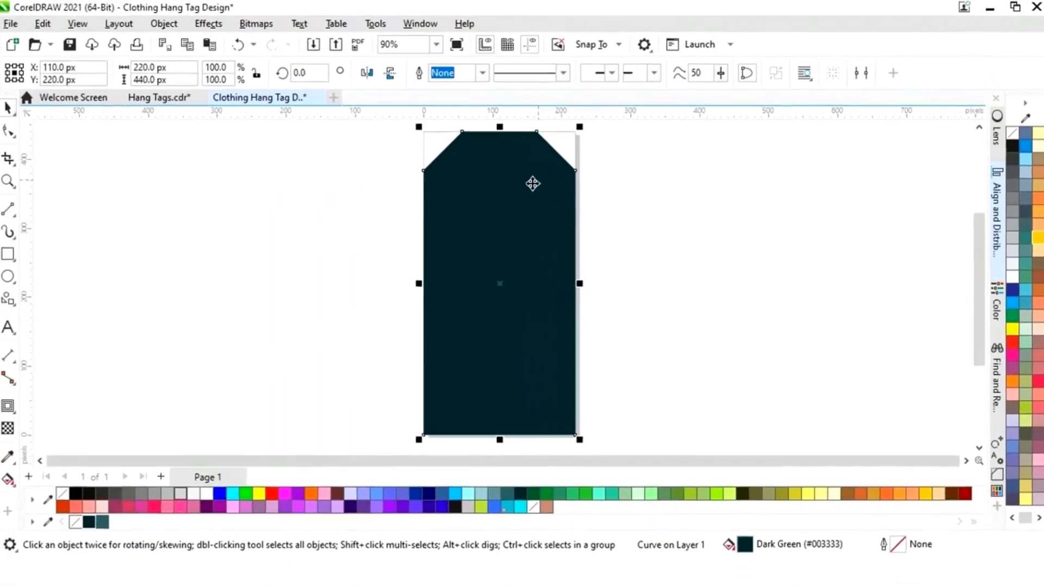
{"action": "left_click", "coordinate": [12, 133]}
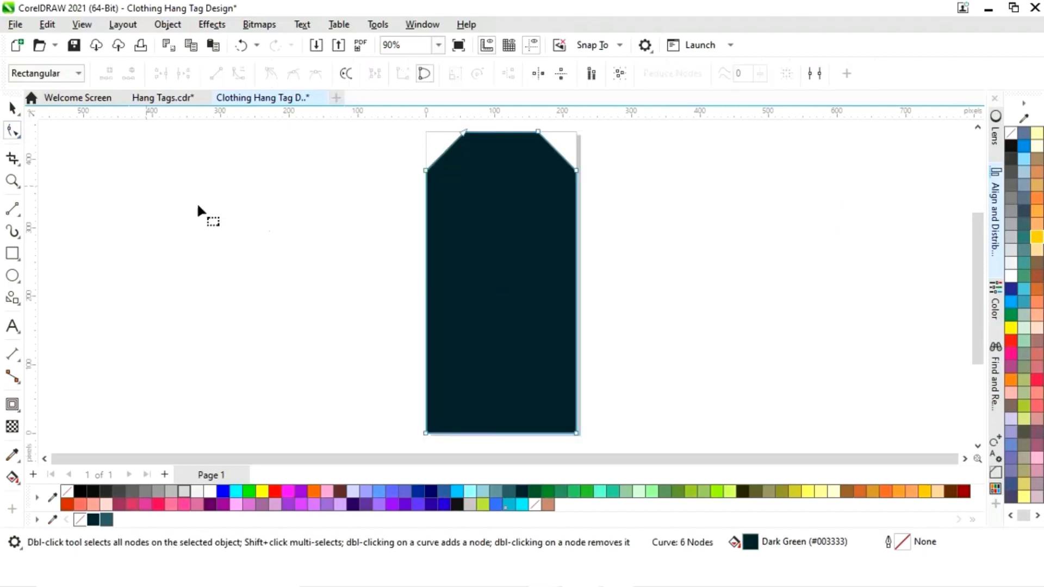
{"action": "left_click", "coordinate": [463, 133]}
{"action": "key", "text": "Delete"}
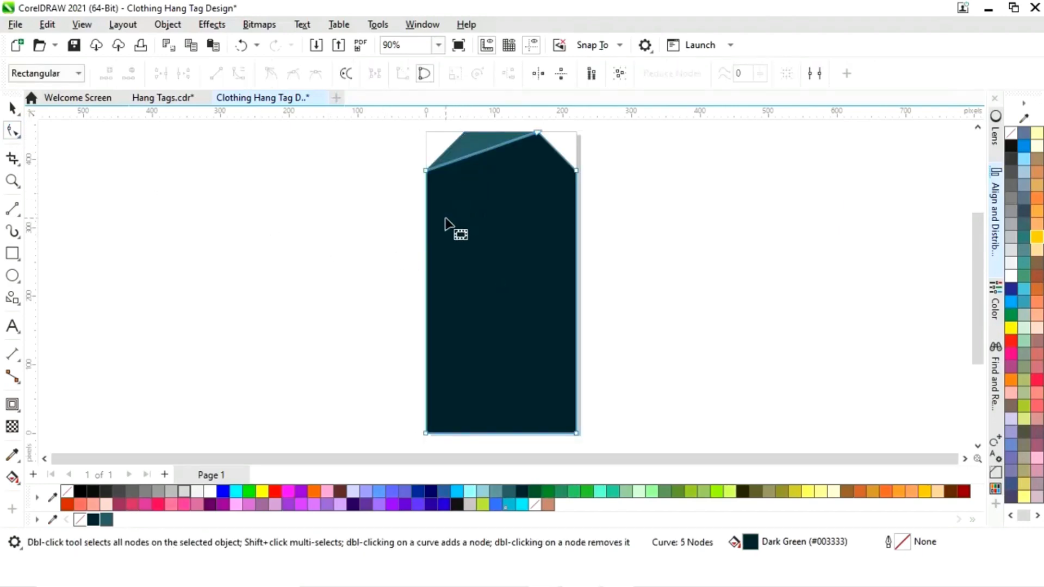
Lower the dark shape's upper-left node to about 125 px above the page bottom and bow the diagonal edge toward the lower right
{"action": "left_click_drag", "start_coordinate": [426, 172], "coordinate": [428, 349]}
{"action": "left_click", "coordinate": [485, 233]}
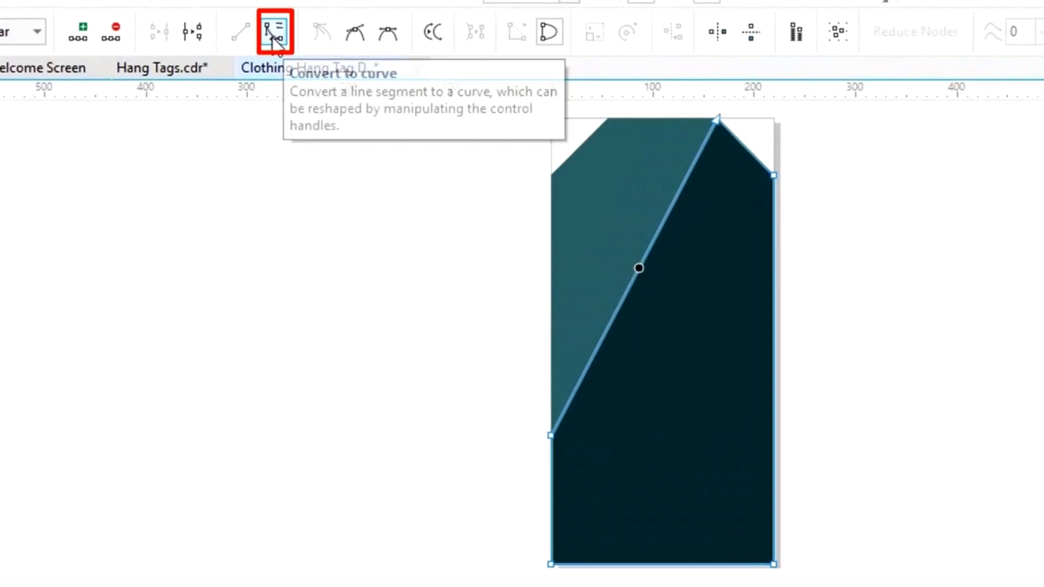
{"action": "left_click", "coordinate": [272, 34]}
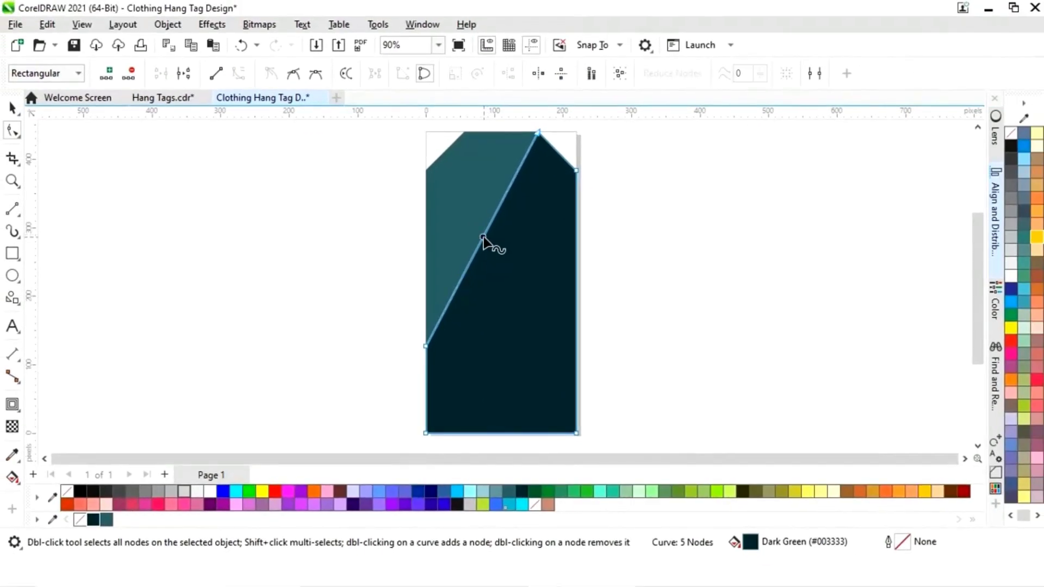
{"action": "left_click_drag", "start_coordinate": [486, 241], "coordinate": [515, 265]}
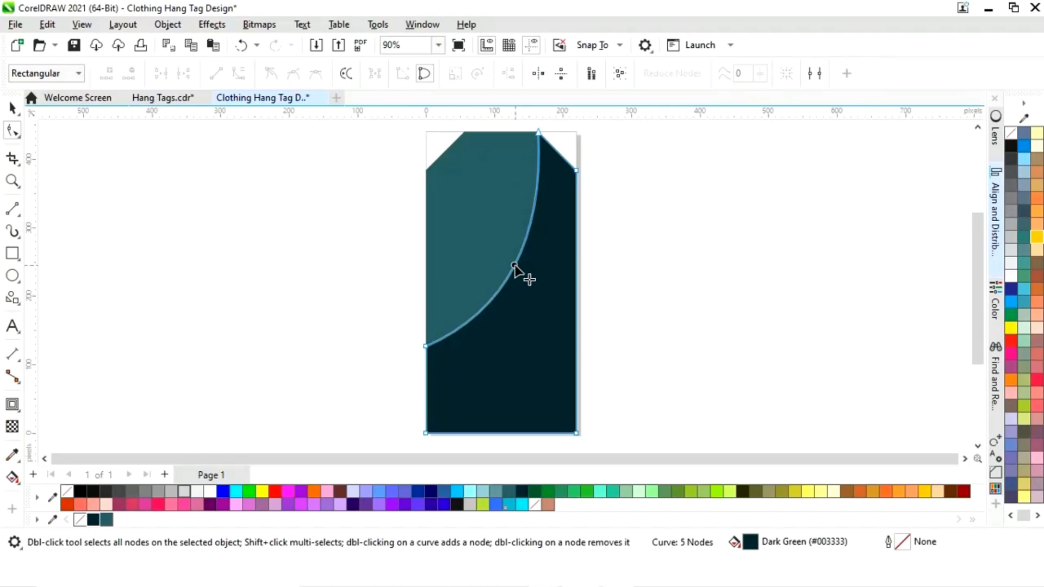
{"action": "left_click", "coordinate": [8, 110]}
{"action": "left_click", "coordinate": [288, 274]}
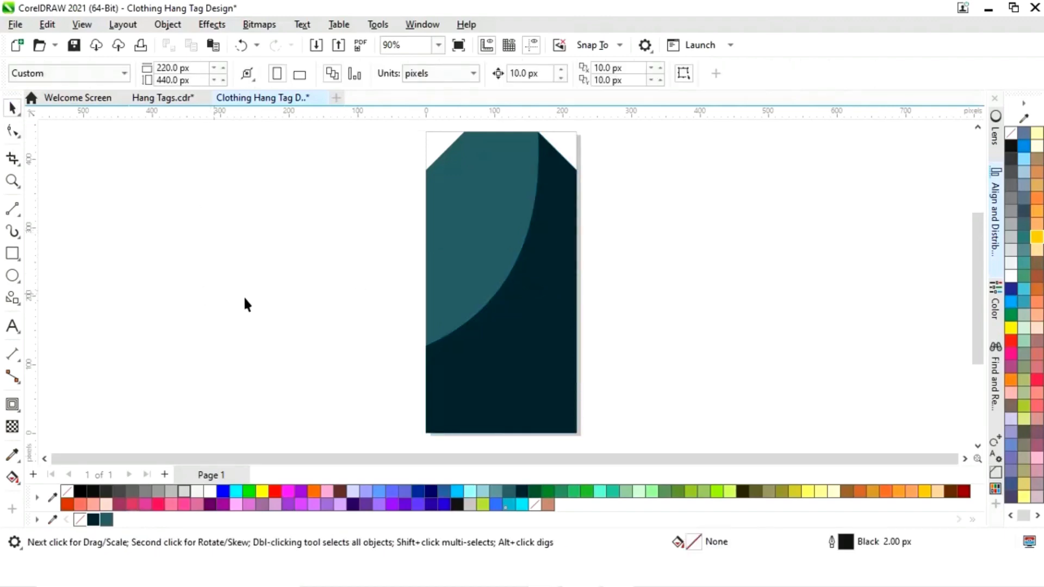
Duplicate the moss green tag shape, shrink the copy about its center to 196 × 360 px and fill it white
{"action": "left_click", "coordinate": [480, 246]}
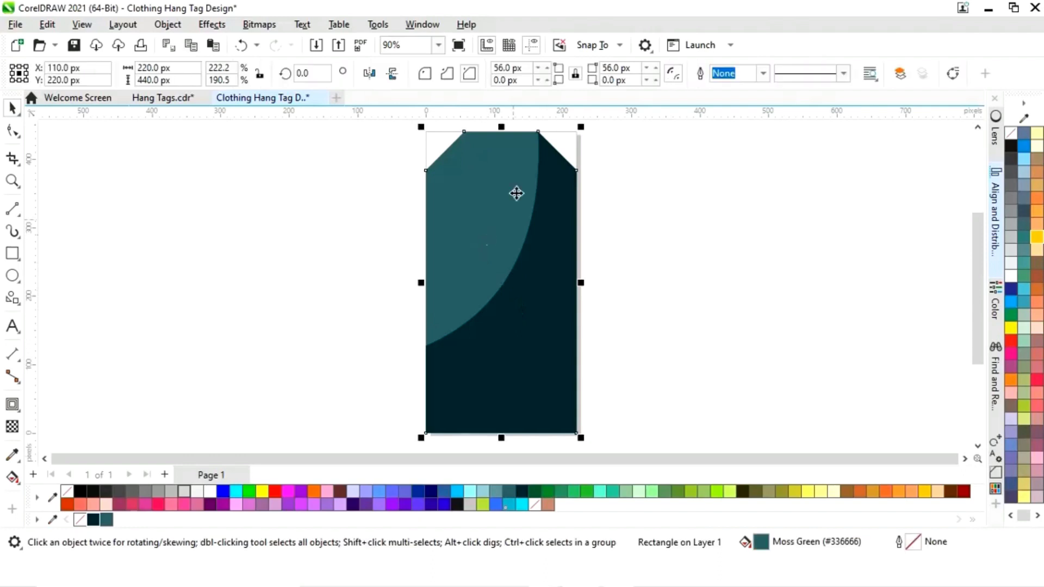
{"action": "left_click_drag", "start_coordinate": [505, 142], "coordinate": [506, 161]}
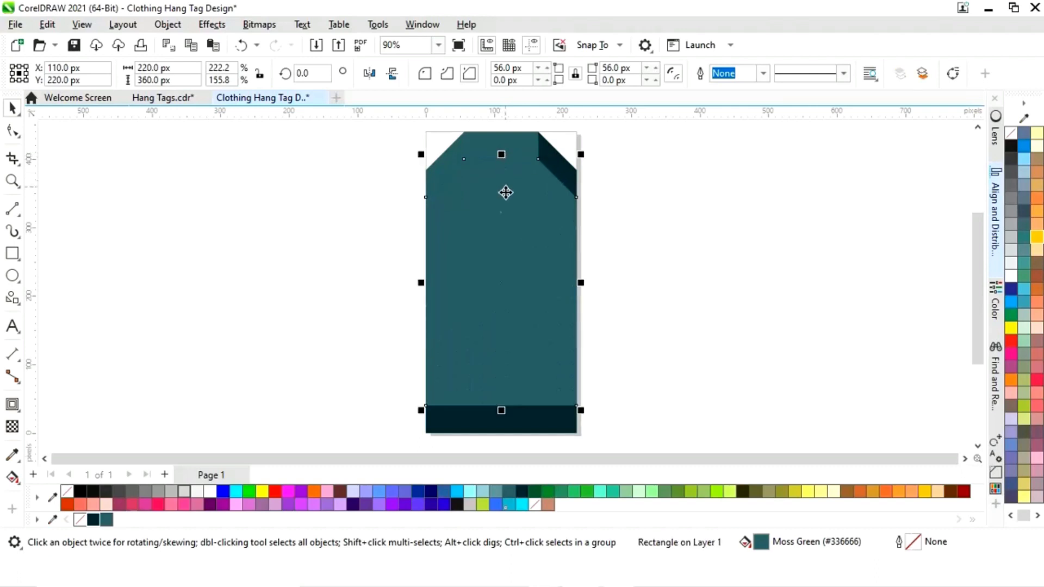
{"action": "left_click", "coordinate": [209, 491]}
{"action": "left_click_drag", "start_coordinate": [579, 284], "coordinate": [576, 284]}
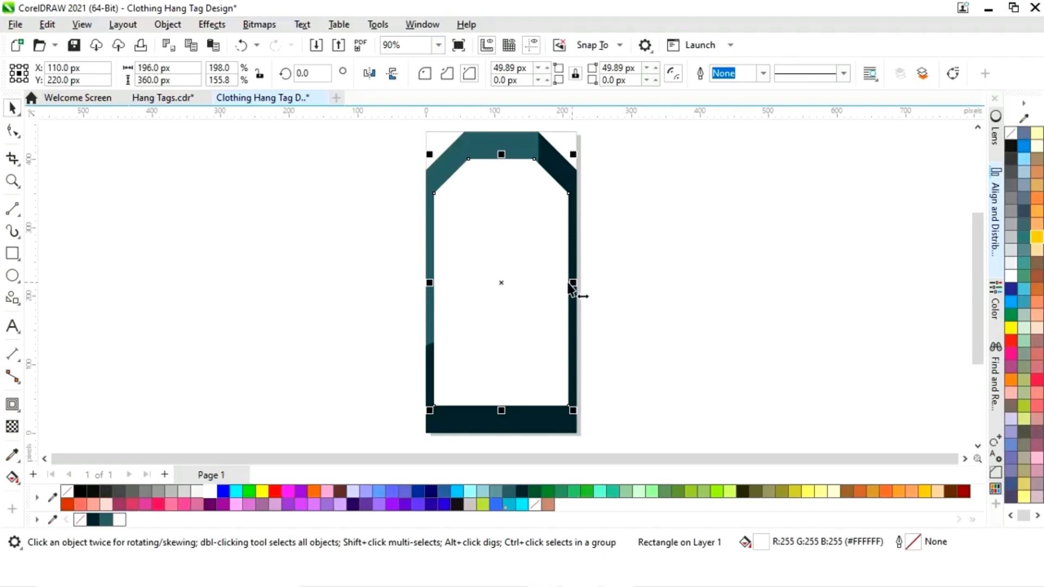
Convert the white panel to curves and delete its two top-edge nodes to make it a plain rectangle
{"action": "left_click", "coordinate": [12, 132]}
{"action": "left_click", "coordinate": [12, 108]}
{"action": "right_click", "coordinate": [494, 282]}
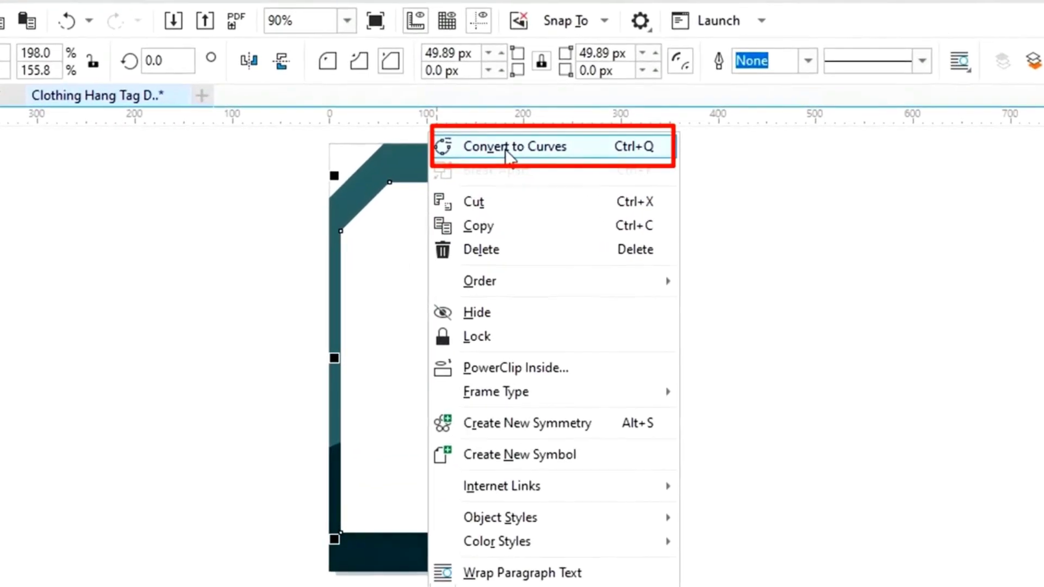
{"action": "left_click", "coordinate": [510, 153]}
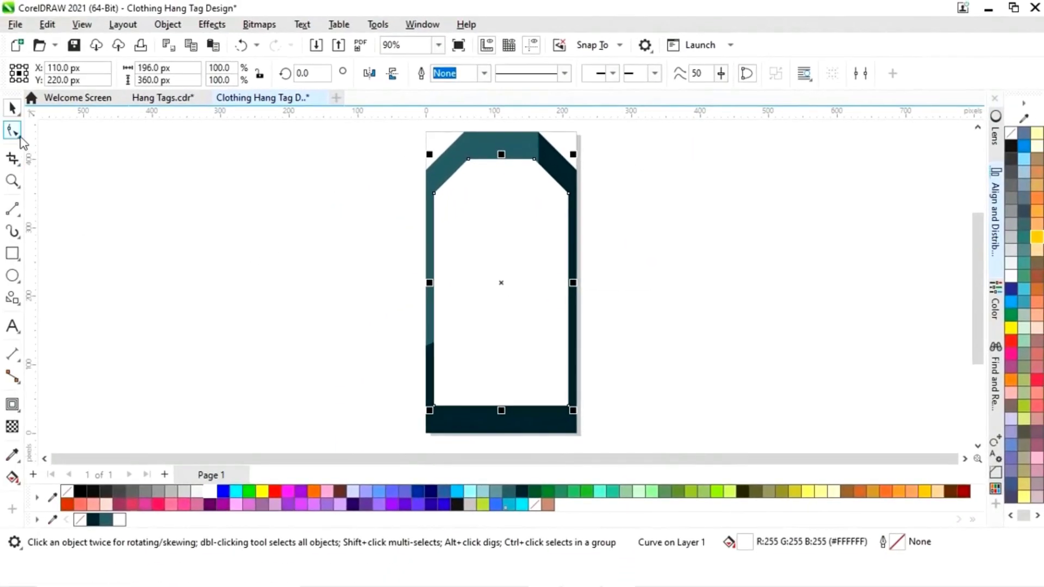
{"action": "left_click", "coordinate": [13, 131]}
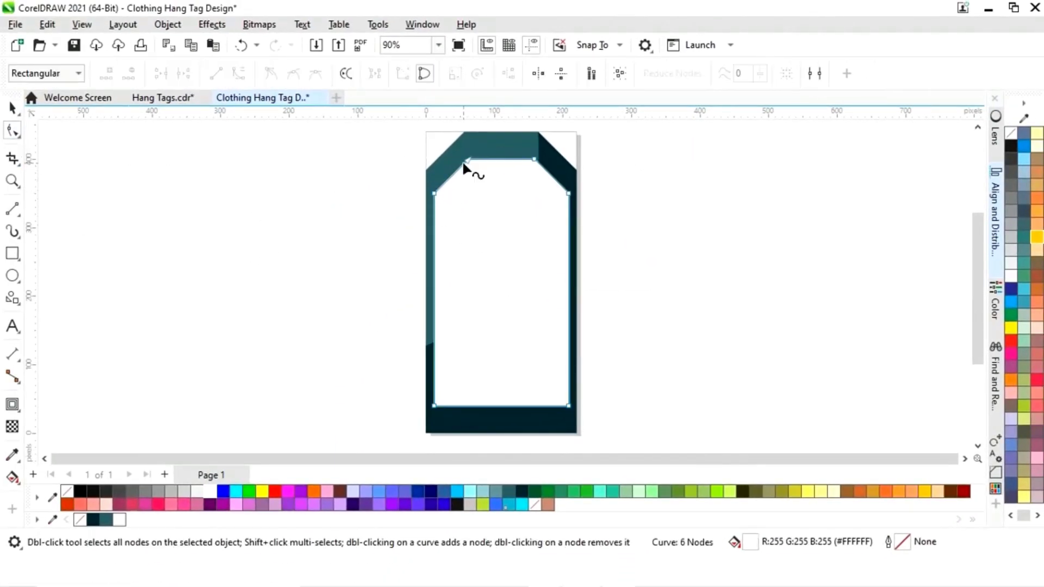
{"action": "double_click", "coordinate": [467, 160]}
{"action": "double_click", "coordinate": [534, 160]}
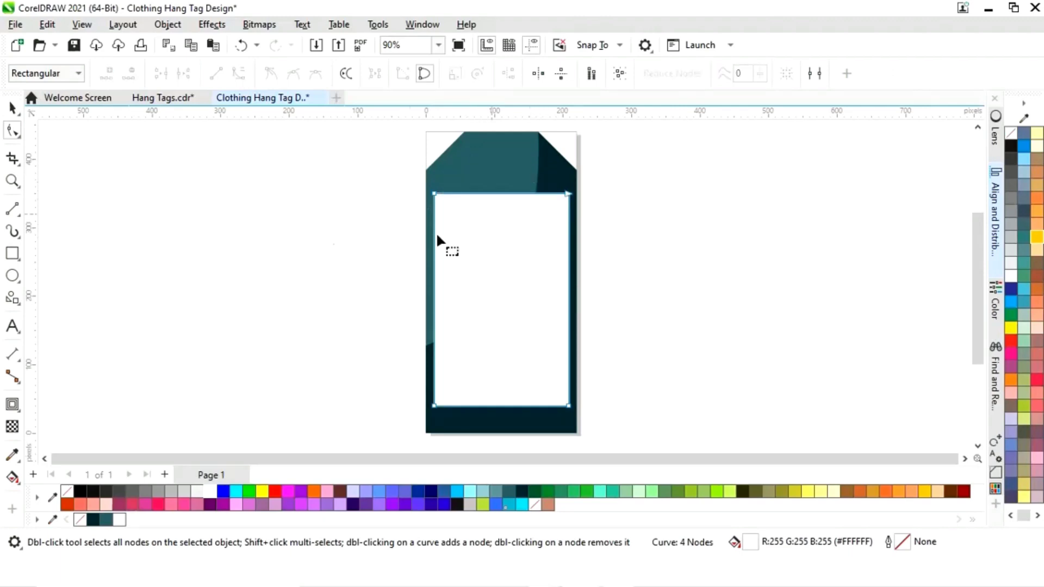
Stretch the white panel upward from its top edge to a height of 339 px
{"action": "left_click", "coordinate": [12, 108]}
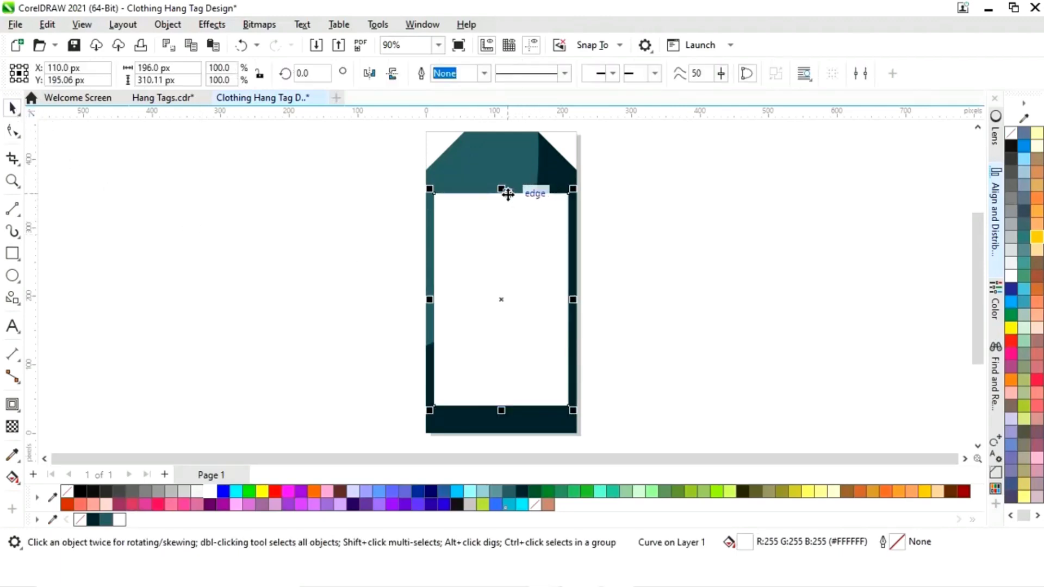
{"action": "left_click_drag", "start_coordinate": [501, 191], "coordinate": [498, 172]}
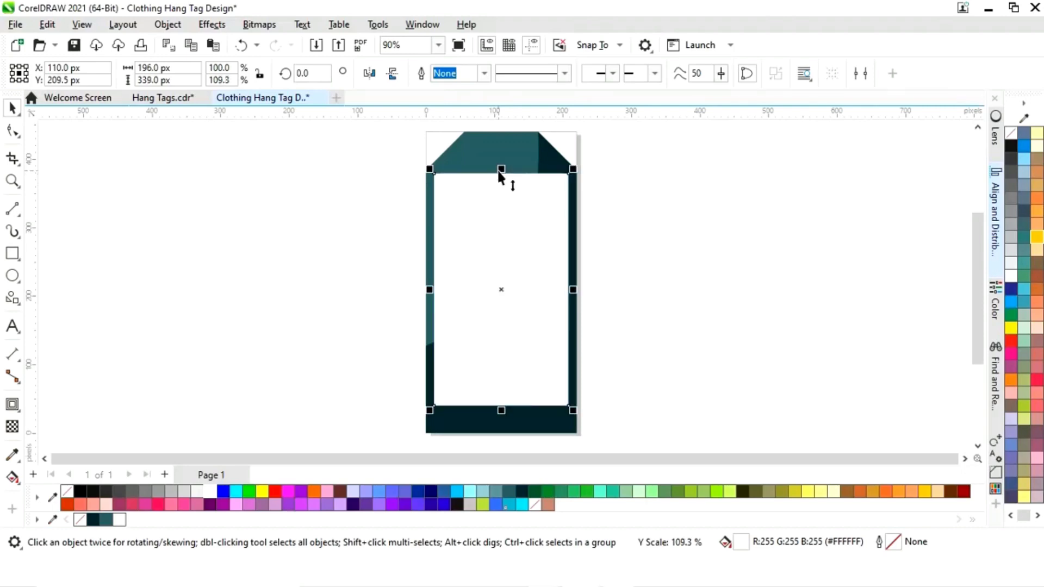
{"action": "left_click", "coordinate": [644, 221]}
Add a one-step inside contour to the white panel with an 8.0 px offset
{"action": "left_click", "coordinate": [518, 267]}
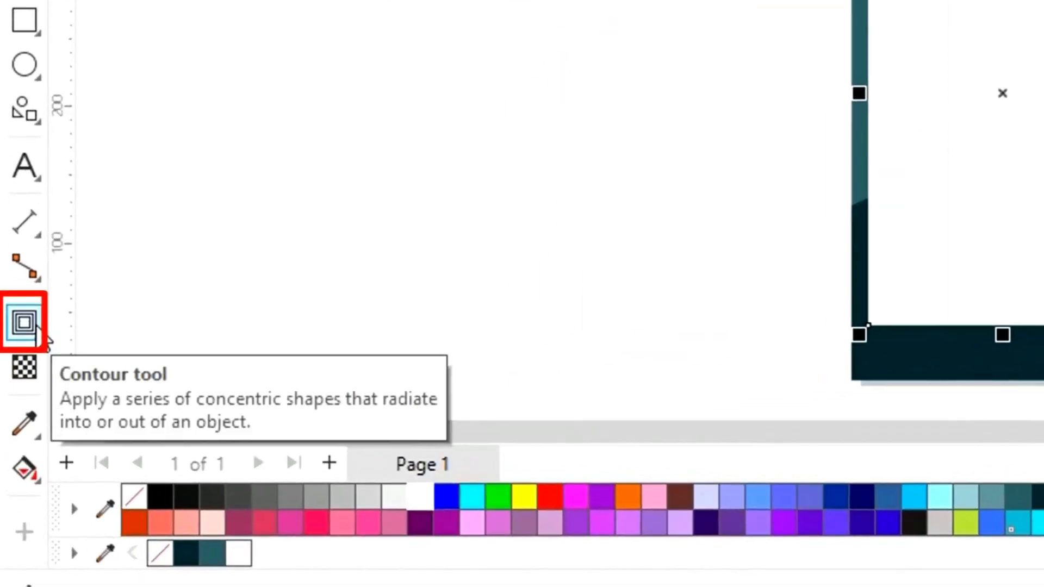
{"action": "left_click", "coordinate": [27, 325]}
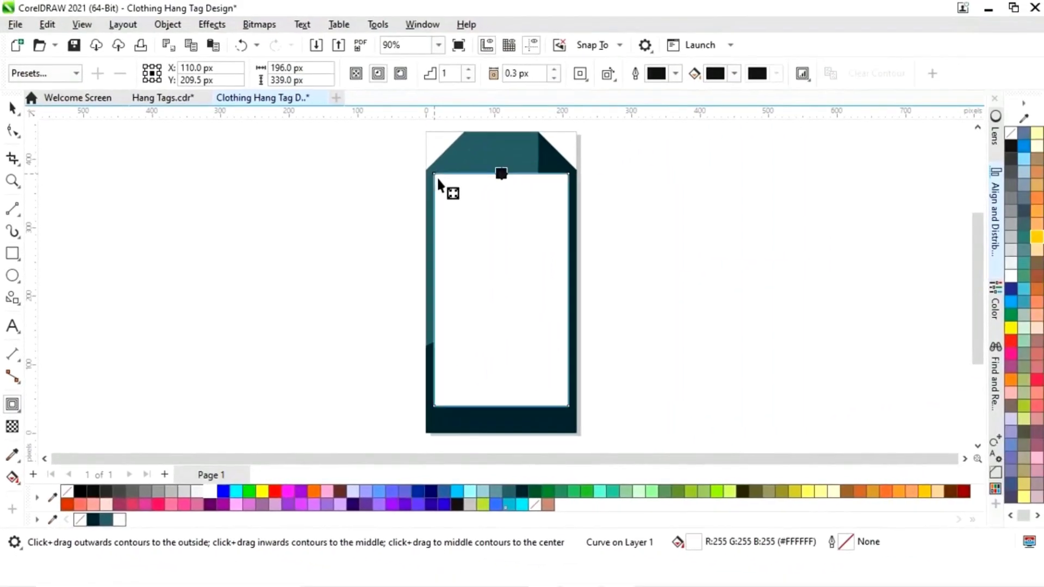
{"action": "left_click_drag", "start_coordinate": [438, 181], "coordinate": [435, 179]}
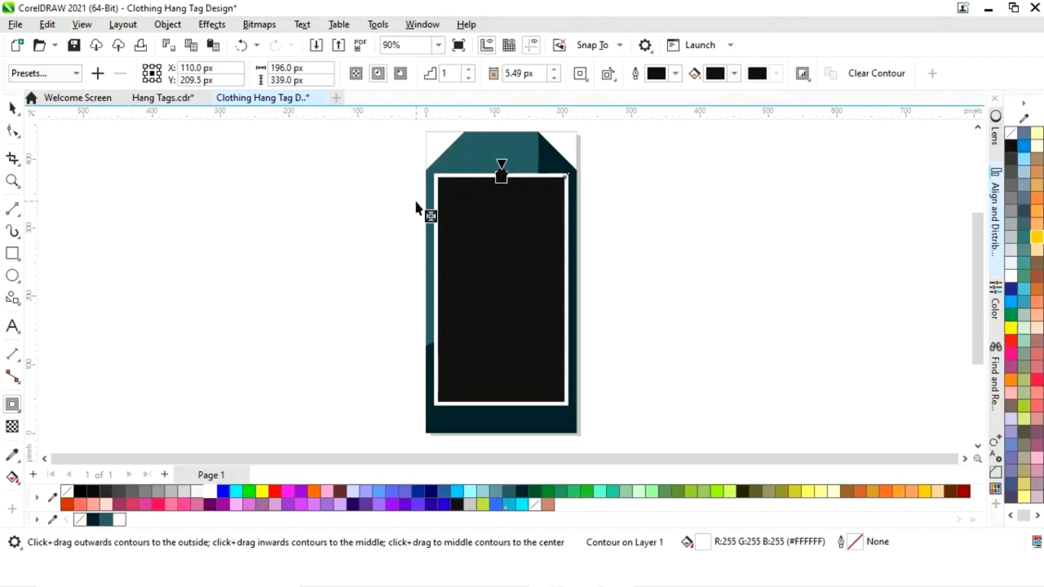
{"action": "key", "text": "z"}
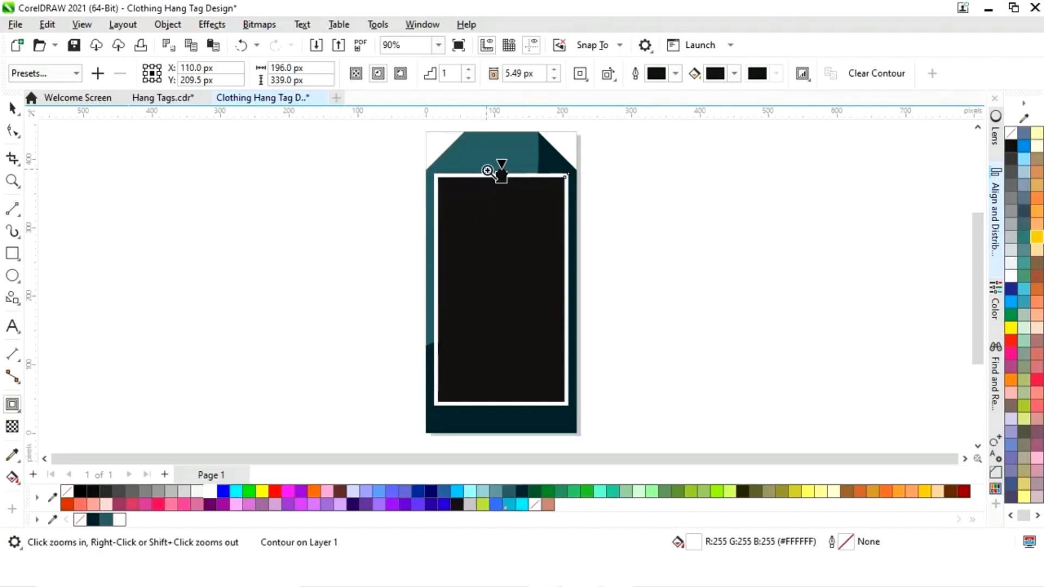
{"action": "left_click_drag", "start_coordinate": [414, 143], "coordinate": [611, 229]}
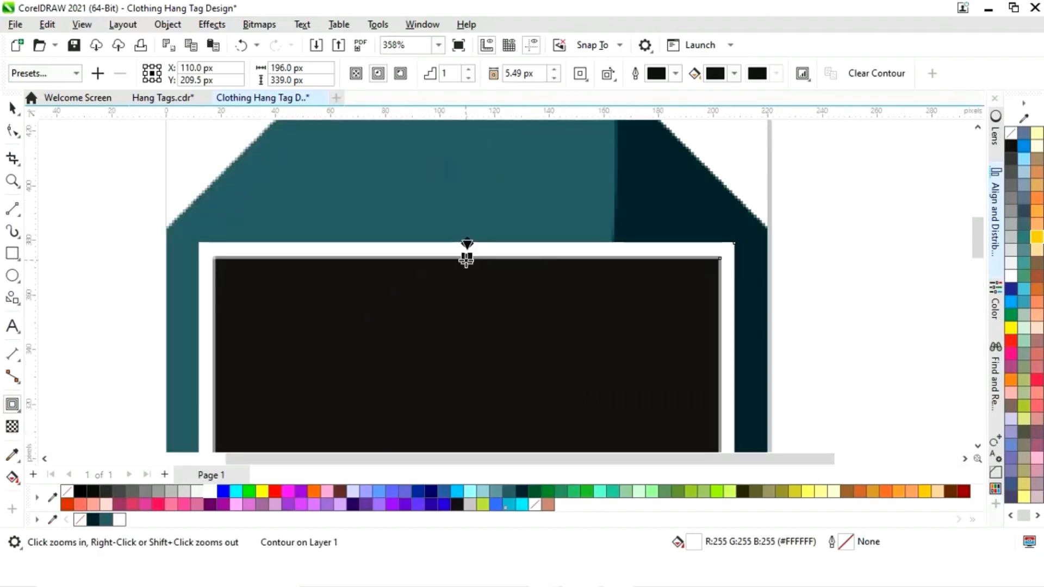
{"action": "left_click_drag", "start_coordinate": [466, 260], "coordinate": [468, 267]}
{"action": "key", "text": "F4"}
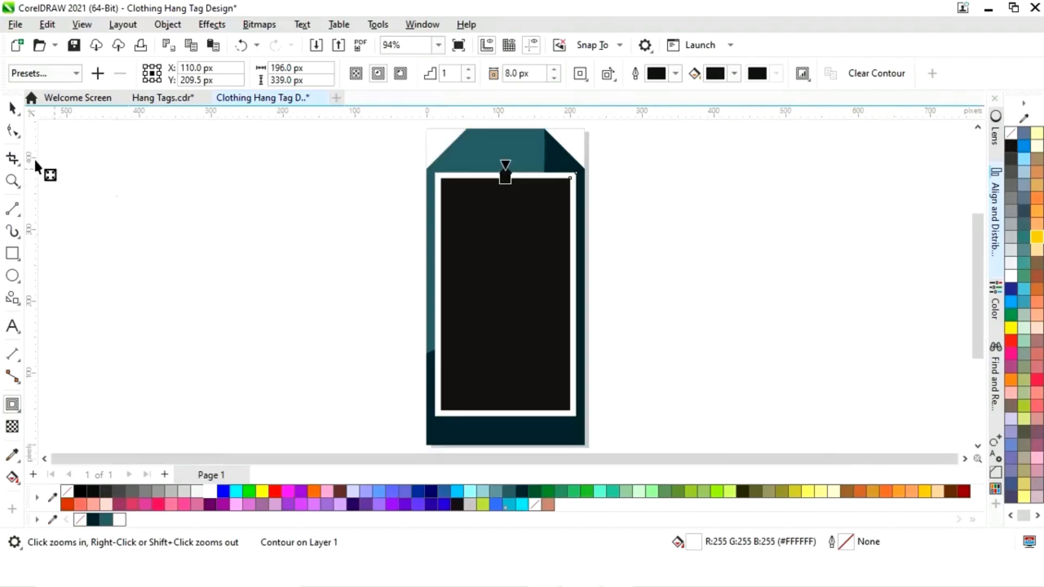
Break the white panel's contour apart so the black inner rectangle is a separate object
{"action": "left_click", "coordinate": [12, 107]}
{"action": "right_click", "coordinate": [480, 233]}
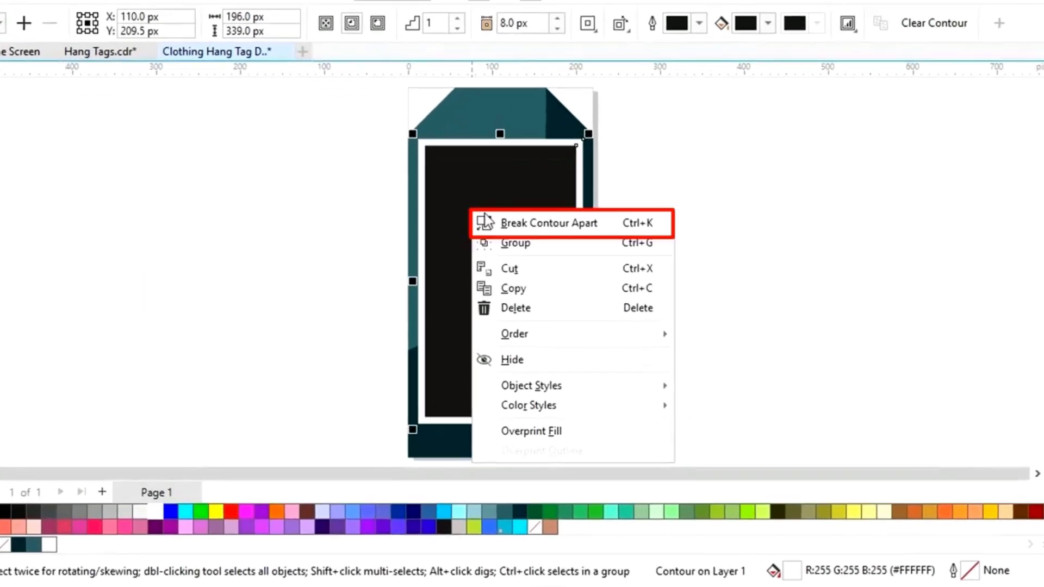
{"action": "left_click", "coordinate": [535, 224]}
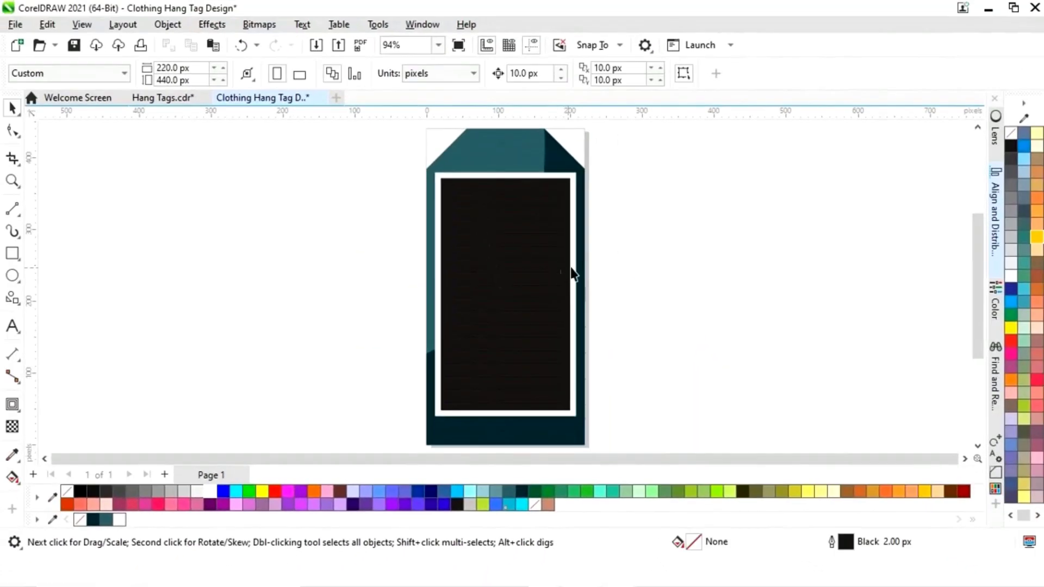
Give the inner black rectangle no fill and a Dark Green (#003333) outline with a dashed line style
{"action": "left_click", "coordinate": [542, 278]}
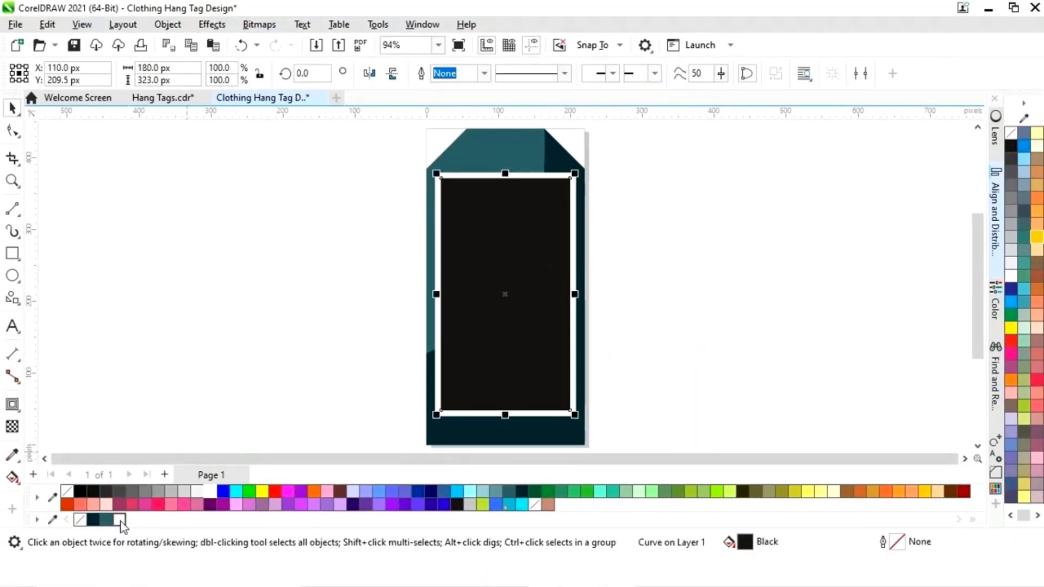
{"action": "right_click", "coordinate": [93, 519]}
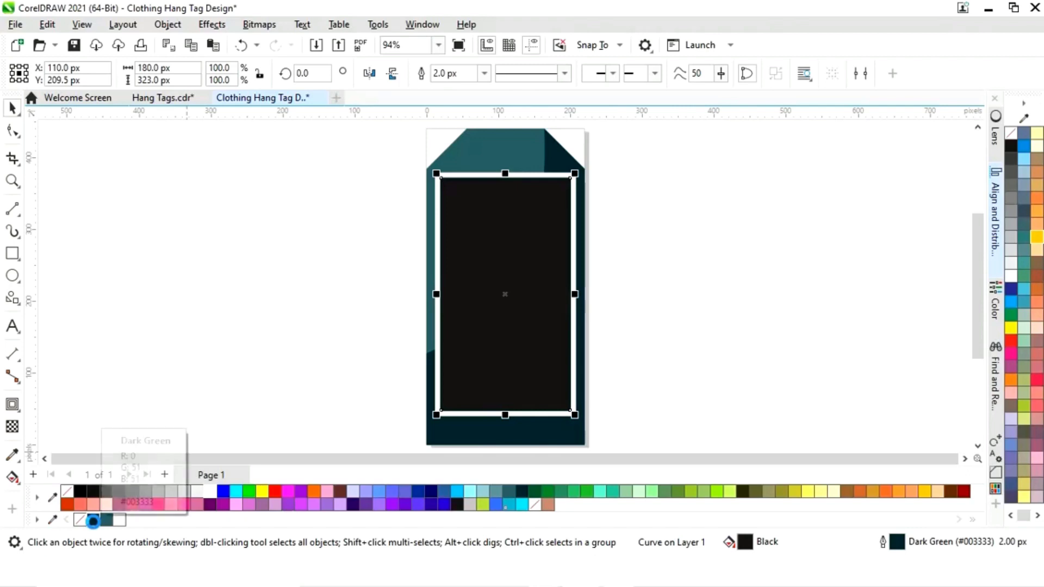
{"action": "left_click", "coordinate": [80, 520]}
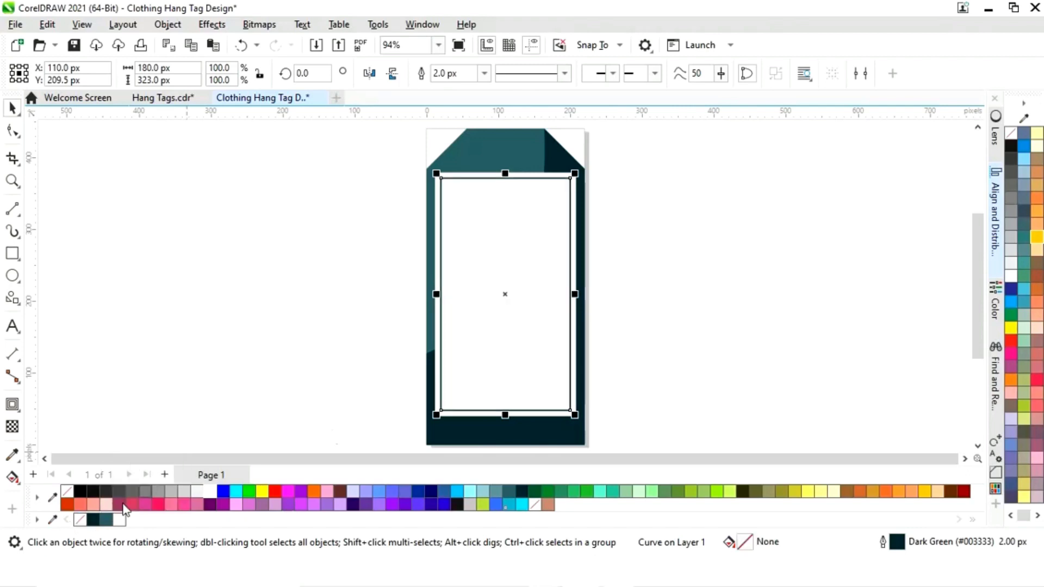
{"action": "left_click", "coordinate": [566, 75]}
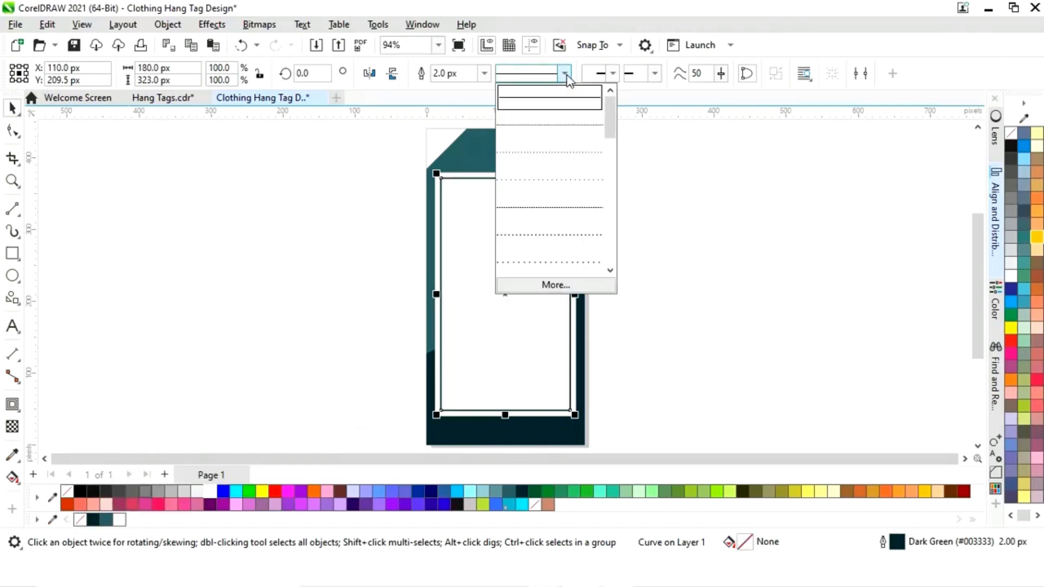
{"action": "left_click", "coordinate": [560, 259]}
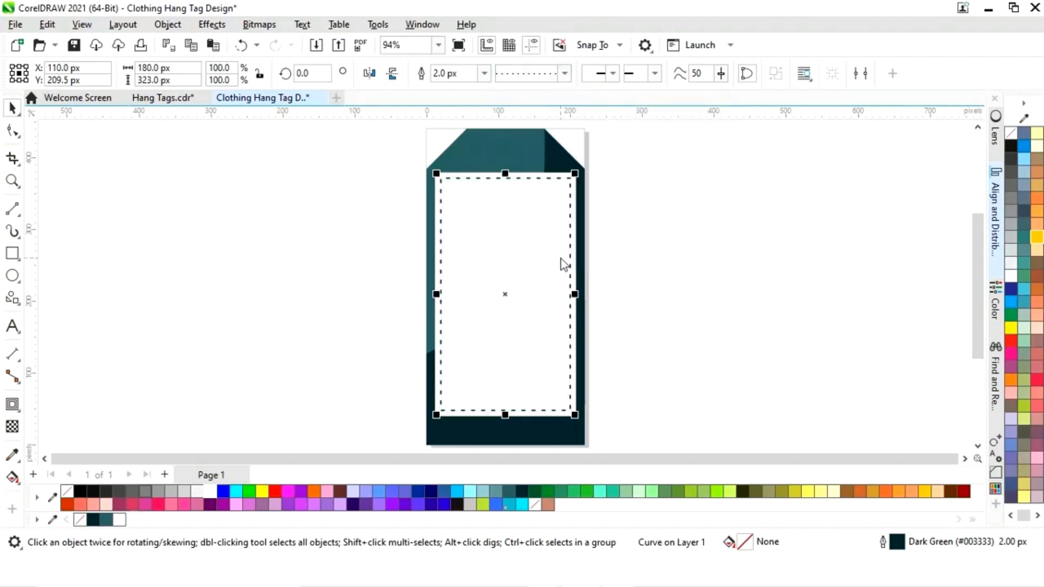
Move the white panel and its dashed frame behind the dark green curved shape
{"action": "left_click", "coordinate": [674, 225]}
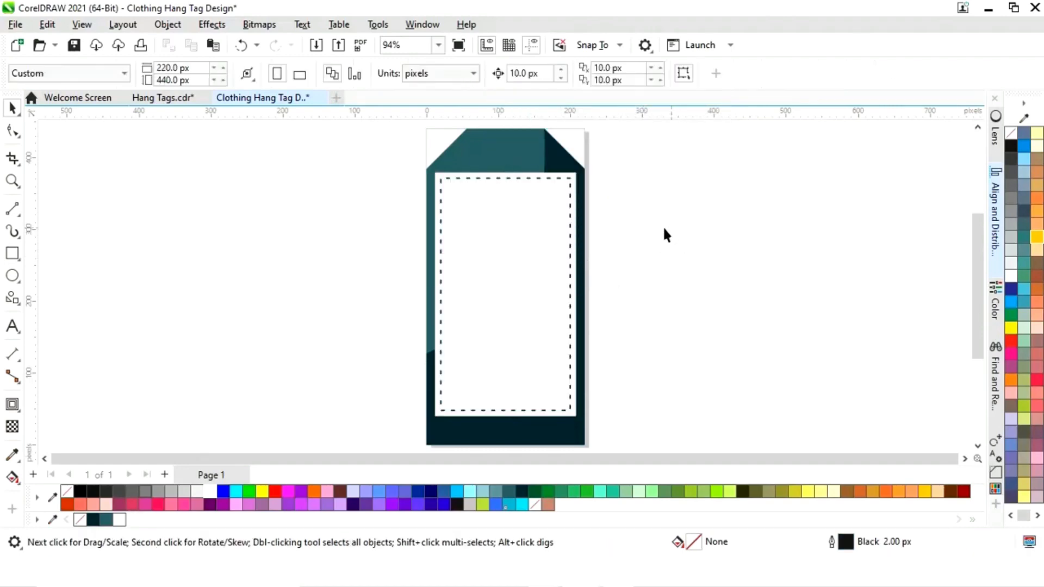
{"action": "left_click_drag", "start_coordinate": [611, 165], "coordinate": [429, 434]}
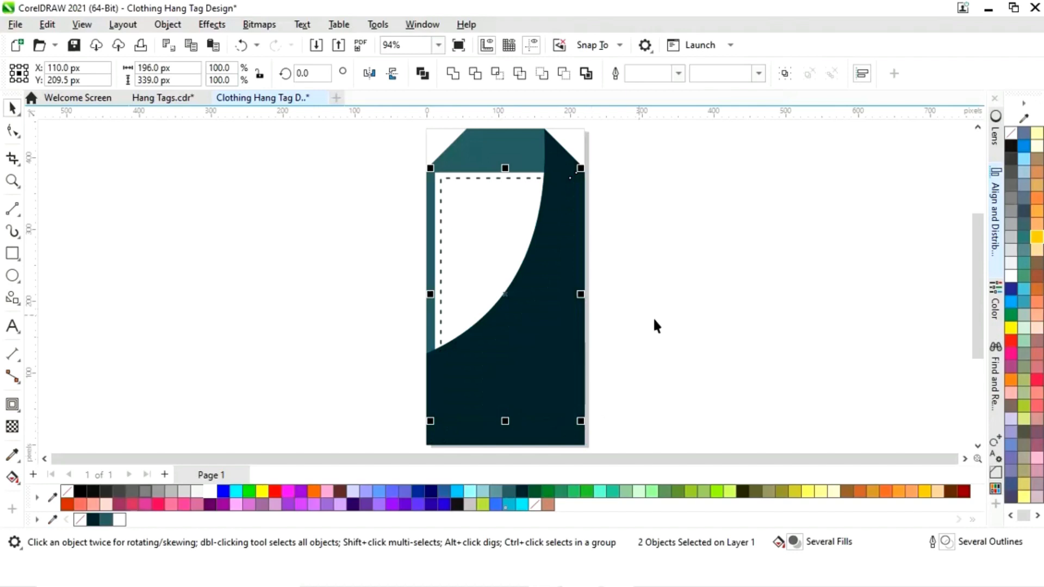
{"action": "left_click", "coordinate": [675, 263]}
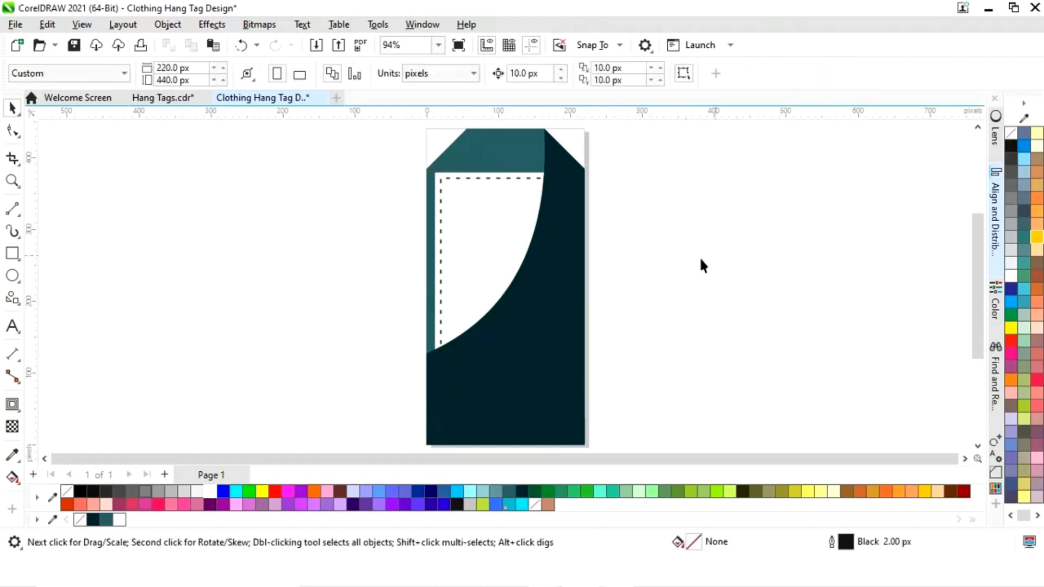
Lower the dark shape's left curve node to about 97 px above the page bottom and bow the curve further toward the lower right
{"action": "left_click", "coordinate": [520, 356]}
{"action": "left_click", "coordinate": [13, 131]}
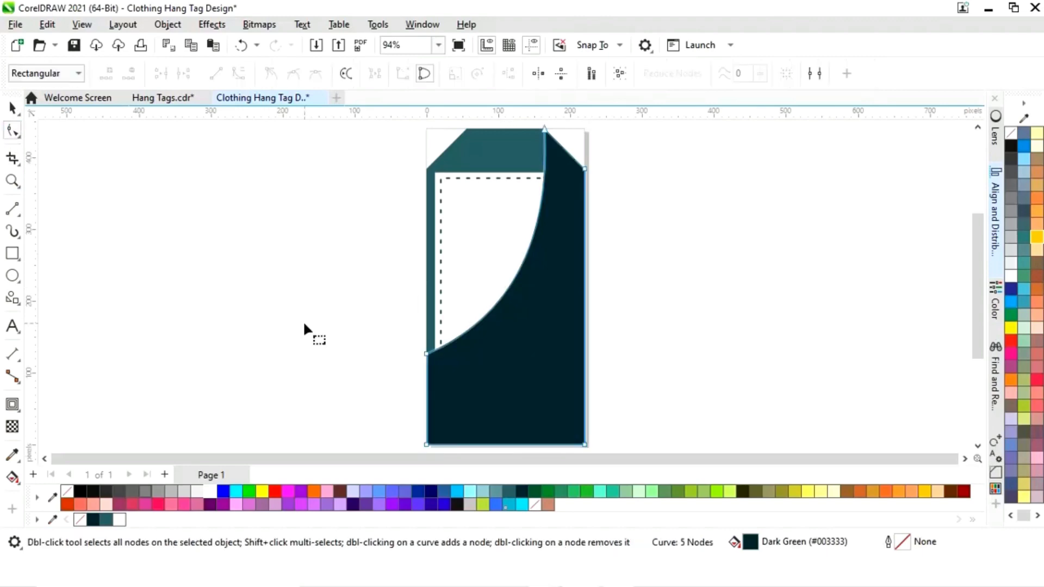
{"action": "left_click_drag", "start_coordinate": [426, 353], "coordinate": [426, 372]}
{"action": "left_click_drag", "start_coordinate": [428, 376], "coordinate": [428, 376]}
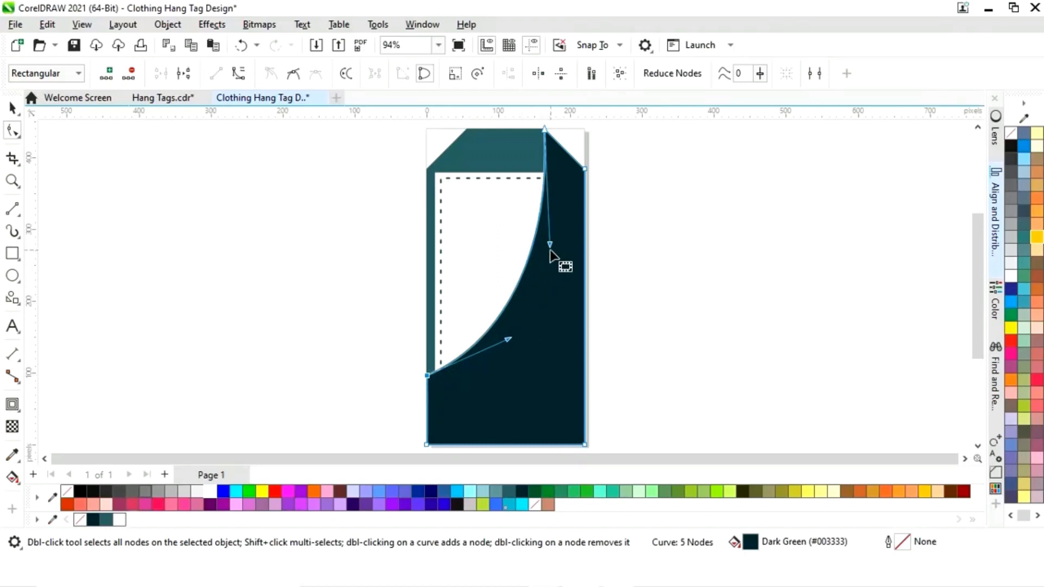
{"action": "mouse_move", "coordinate": [550, 245]}
{"action": "left_mouse_down"}
{"action": "mouse_move", "coordinate": [569, 261]}
{"action": "mouse_move", "coordinate": [562, 251]}
{"action": "left_mouse_up"}
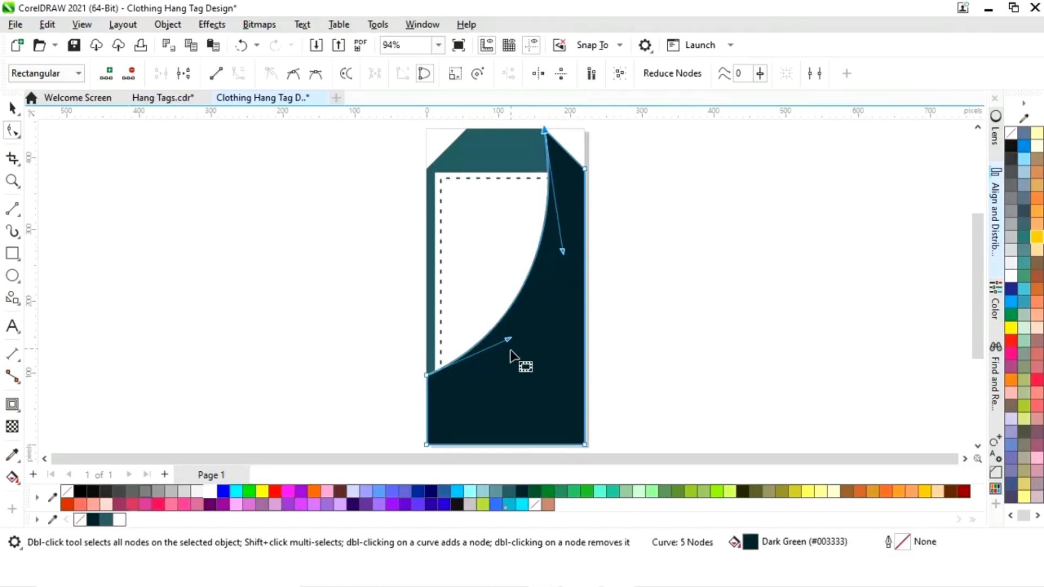
{"action": "mouse_move", "coordinate": [508, 339]}
{"action": "left_mouse_down"}
{"action": "mouse_move", "coordinate": [519, 358]}
{"action": "mouse_move", "coordinate": [511, 351]}
{"action": "left_mouse_up"}
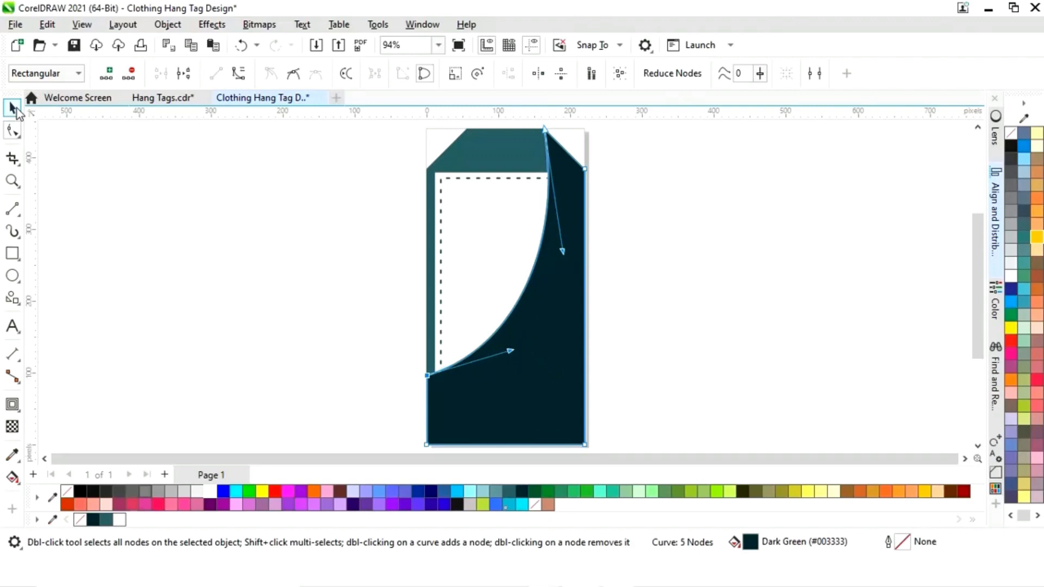
{"action": "left_click", "coordinate": [12, 107]}
{"action": "left_click", "coordinate": [656, 192]}
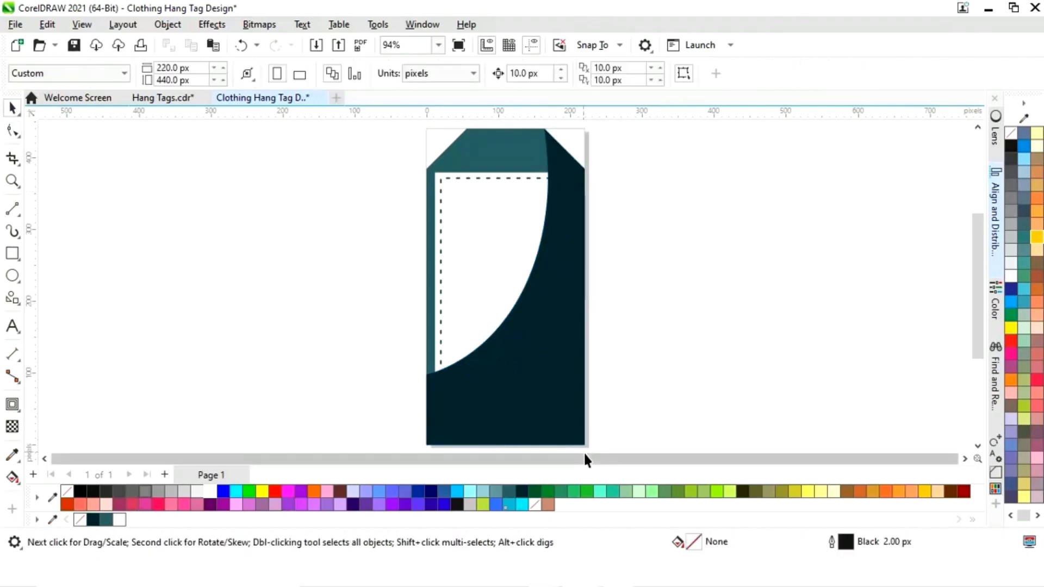
Duplicate the moss green tag shape about 255 px to the right and fill the copy Dark Green (#003333)
{"action": "left_click", "coordinate": [495, 152]}
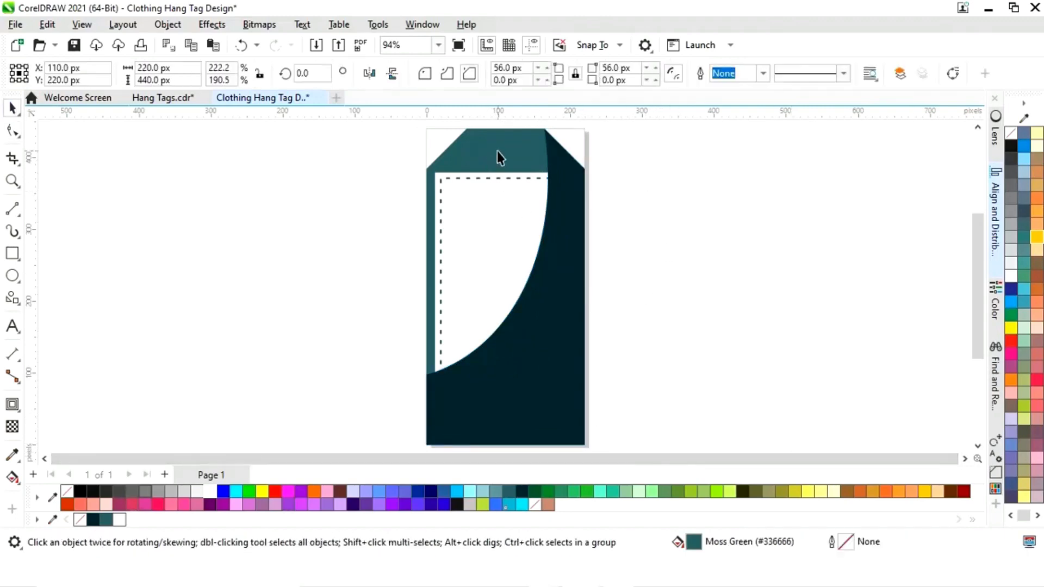
{"action": "left_click_drag", "start_coordinate": [496, 147], "coordinate": [679, 146]}
{"action": "left_click", "coordinate": [856, 215]}
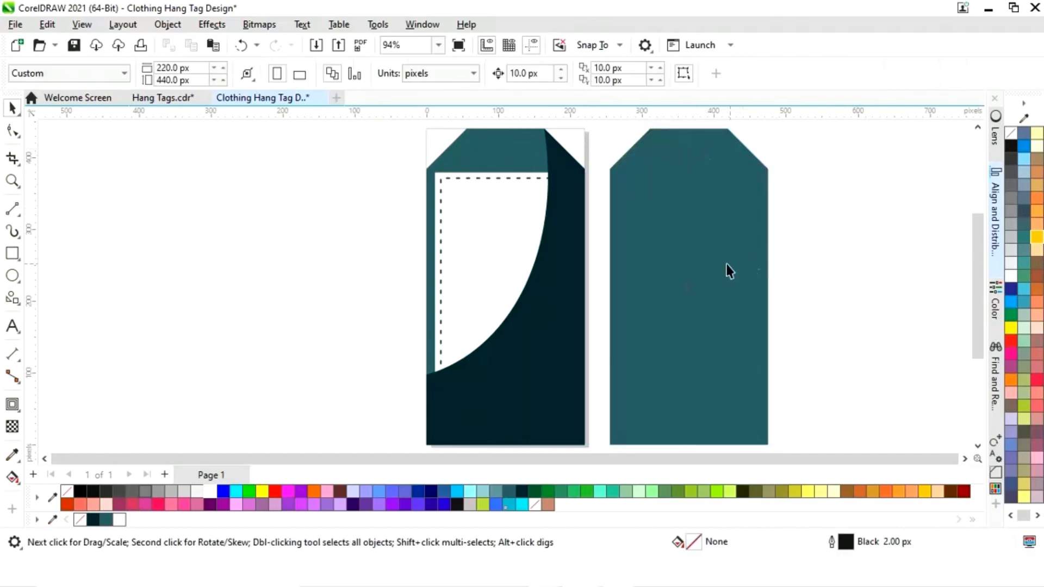
{"action": "left_click", "coordinate": [740, 257]}
{"action": "left_click", "coordinate": [93, 519]}
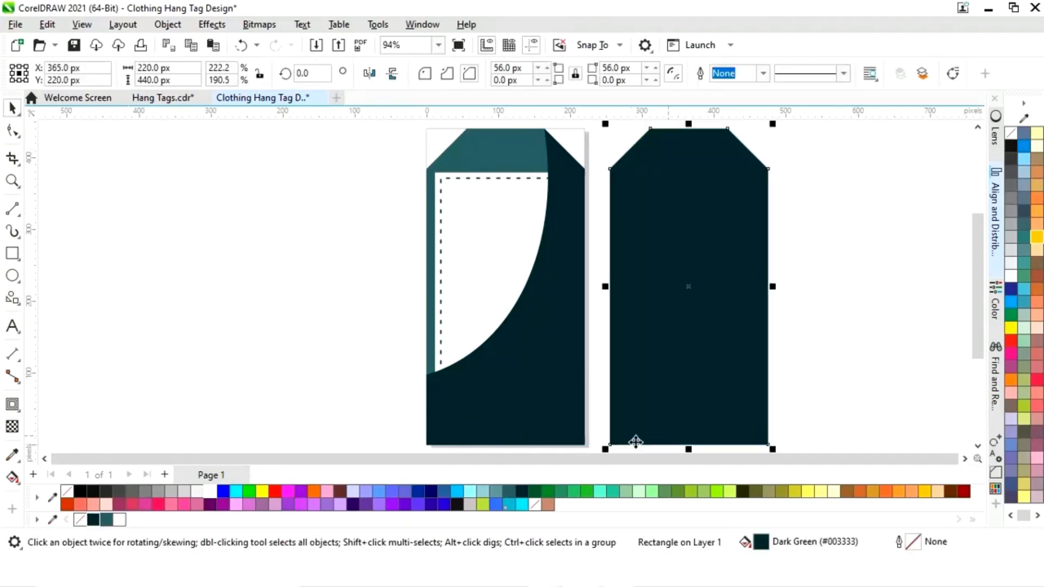
Add a one-step inside contour with a 10.0 px offset to the dark green tag copy
{"action": "left_click", "coordinate": [965, 458]}
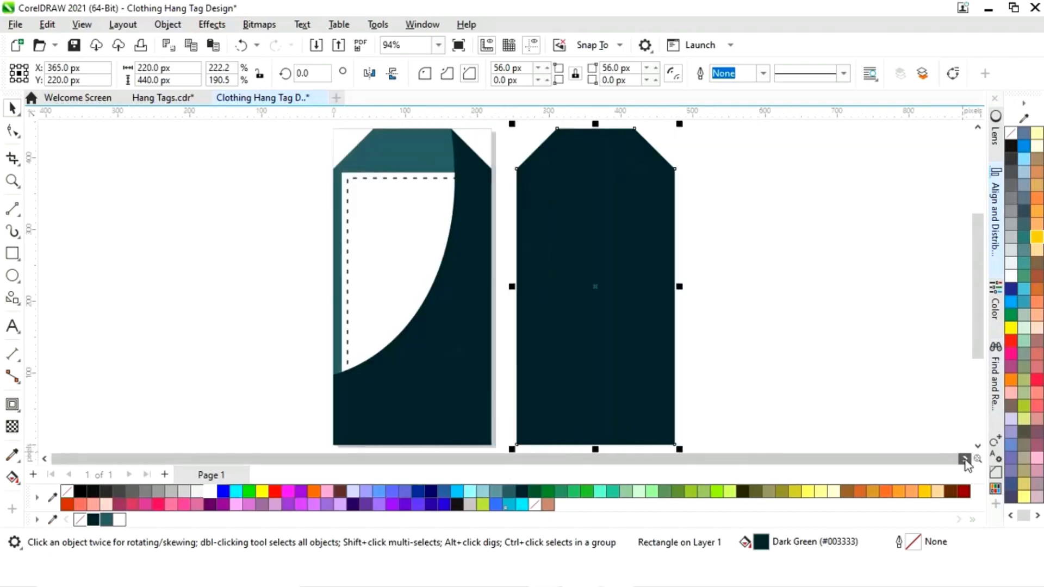
{"action": "left_click", "coordinate": [727, 310]}
{"action": "left_click", "coordinate": [622, 326]}
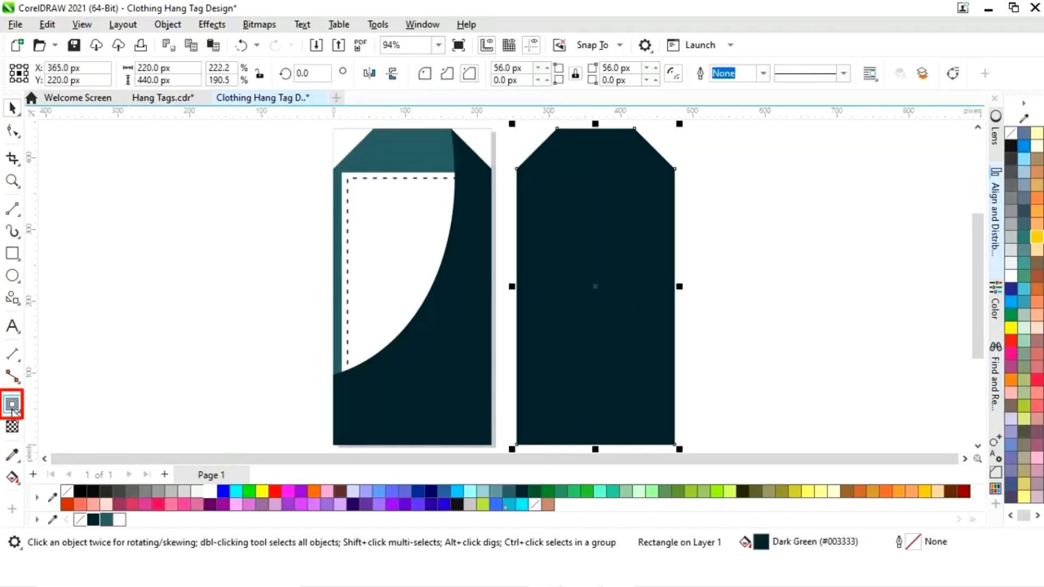
{"action": "left_click", "coordinate": [12, 404]}
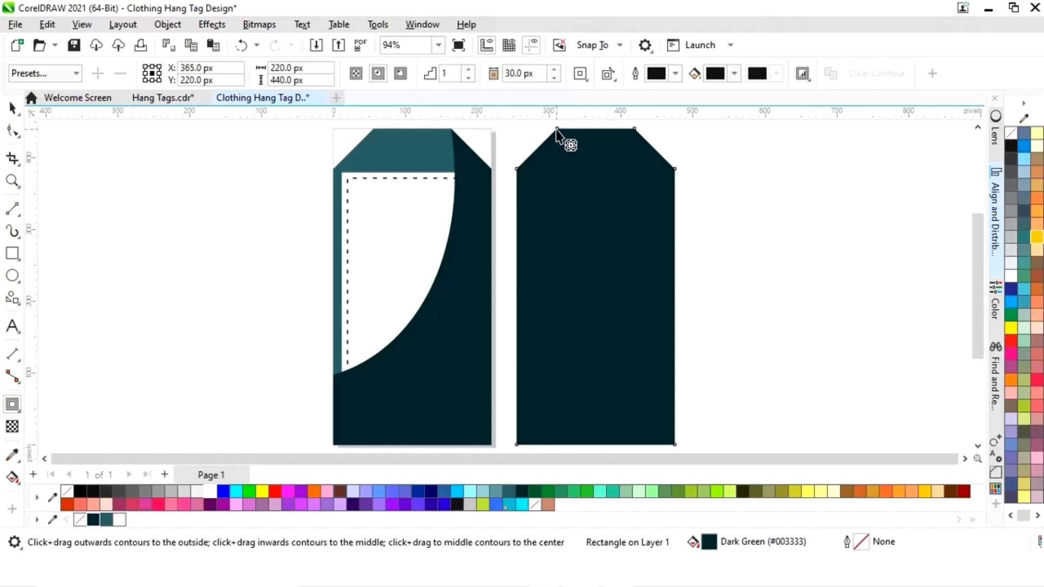
{"action": "left_click_drag", "start_coordinate": [559, 140], "coordinate": [559, 136]}
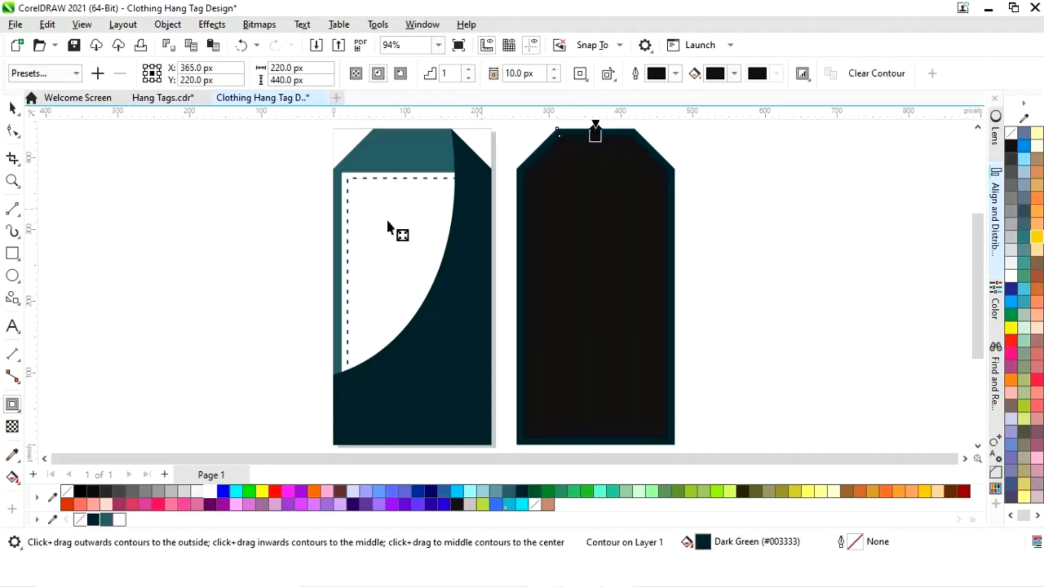
Break the tag copy's contour apart so the black inner shape is separate from the dark green one
{"action": "left_click", "coordinate": [12, 108]}
{"action": "right_click", "coordinate": [582, 252]}
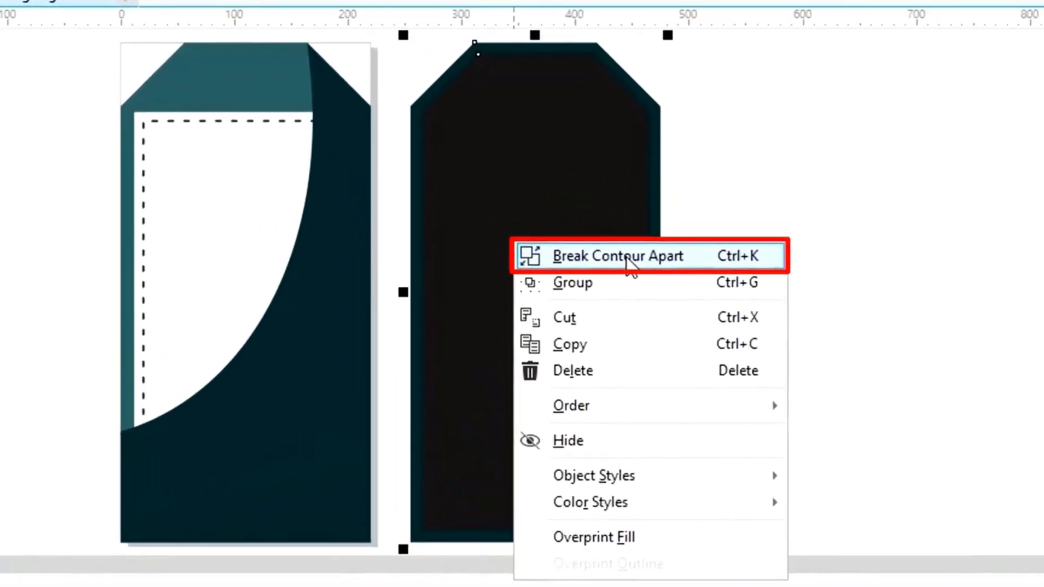
{"action": "left_click", "coordinate": [648, 269]}
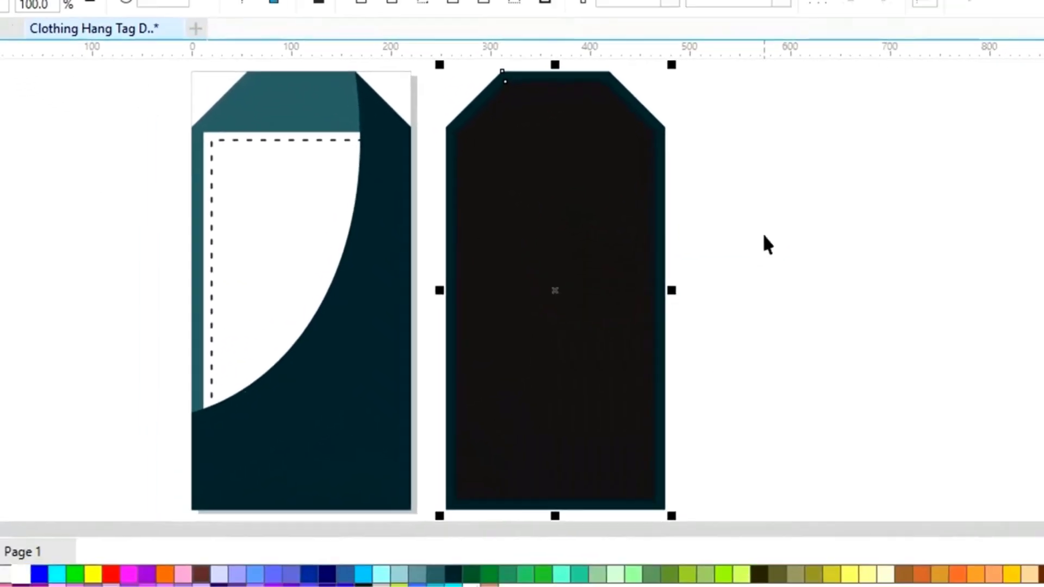
{"action": "left_click", "coordinate": [746, 248]}
Give the inner shape of the second tag a white dashed outline and remove its fill
{"action": "left_click", "coordinate": [638, 310]}
{"action": "right_click", "coordinate": [109, 524]}
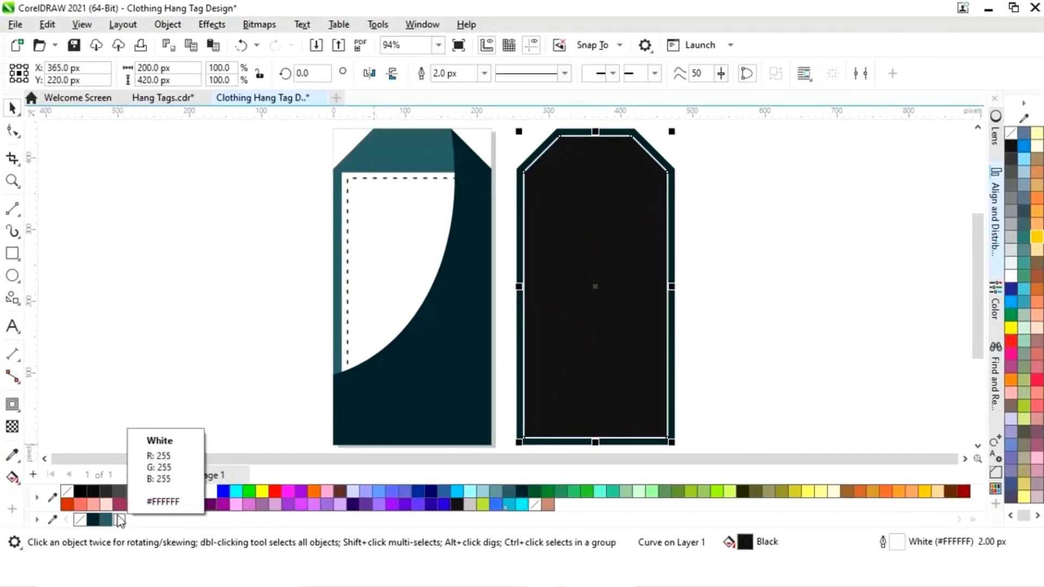
{"action": "left_click", "coordinate": [80, 519]}
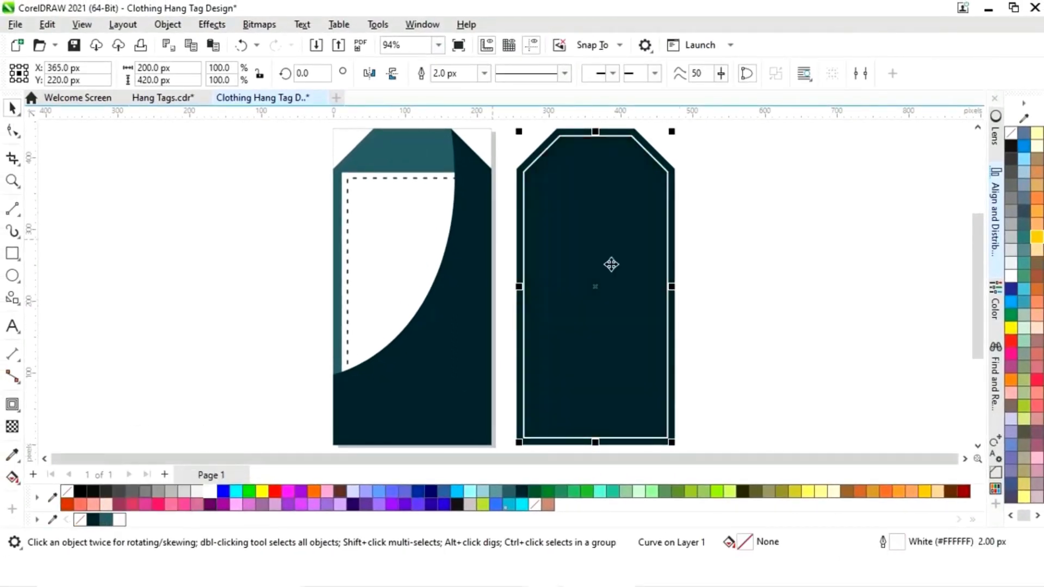
{"action": "left_click", "coordinate": [564, 73]}
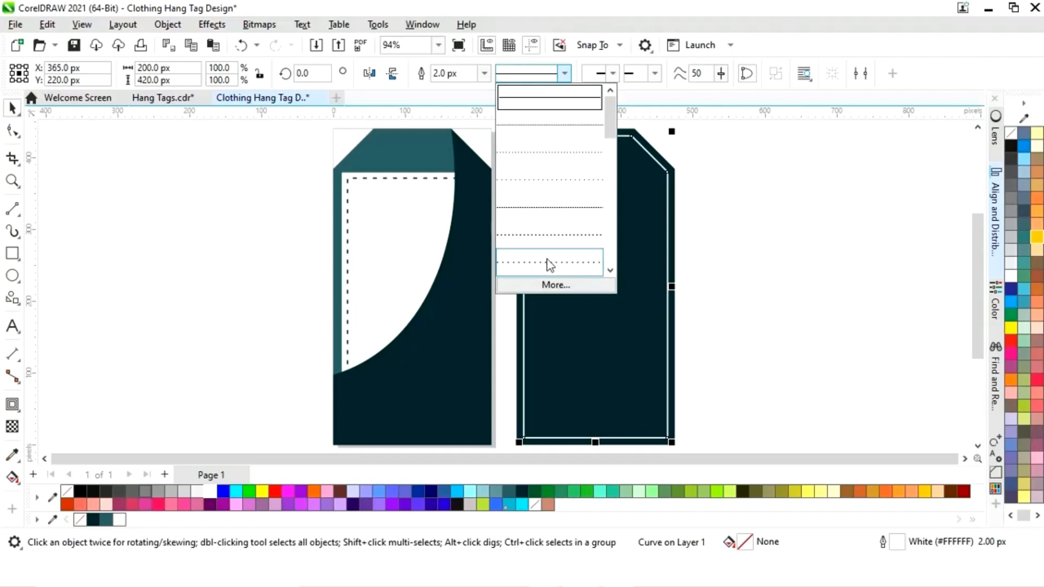
{"action": "left_click", "coordinate": [551, 263]}
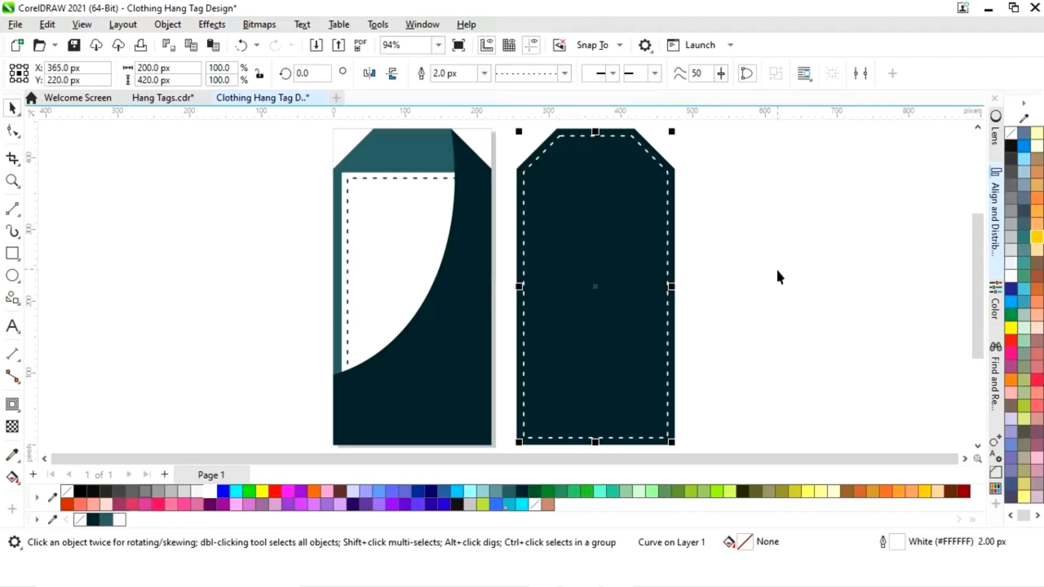
{"action": "left_click", "coordinate": [768, 239]}
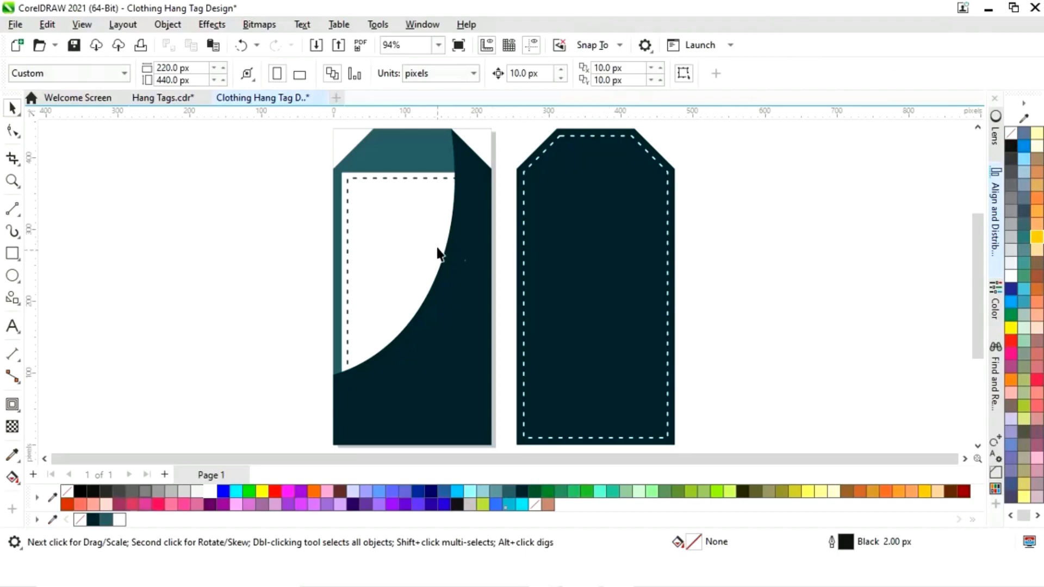
Draw a small circle in the upper green band of the front tag and resize it to about 22 px in diameter
{"action": "left_click", "coordinate": [13, 276]}
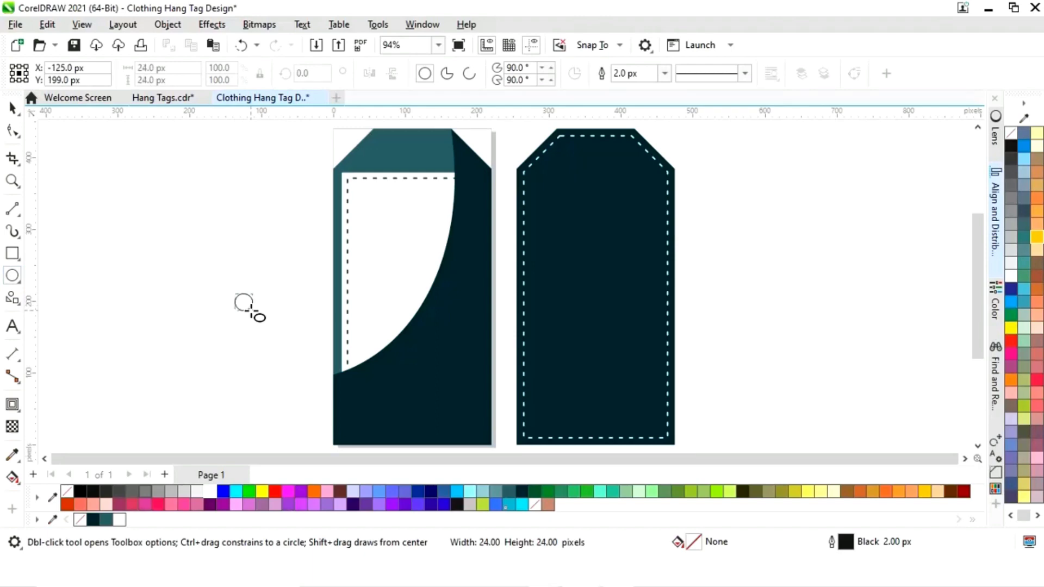
{"action": "left_click_drag", "start_coordinate": [252, 309], "coordinate": [424, 141]}
{"action": "left_click", "coordinate": [19, 113]}
{"action": "left_click", "coordinate": [259, 235]}
{"action": "key", "text": "z"}
{"action": "left_click_drag", "start_coordinate": [303, 210], "coordinate": [536, 145]}
{"action": "key", "text": "space"}
{"action": "left_click", "coordinate": [499, 261]}
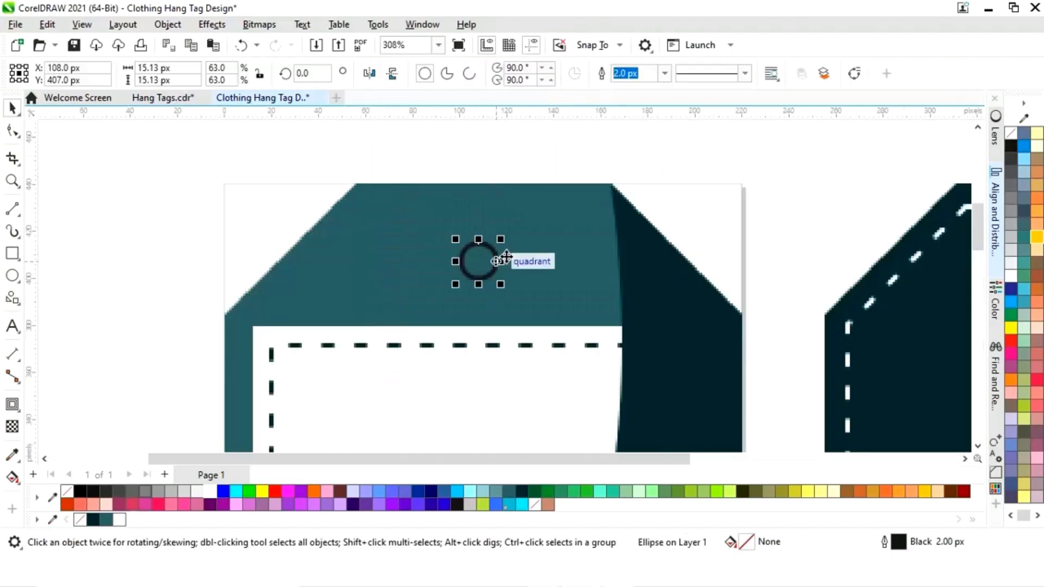
{"action": "left_click_drag", "start_coordinate": [505, 237], "coordinate": [516, 227]}
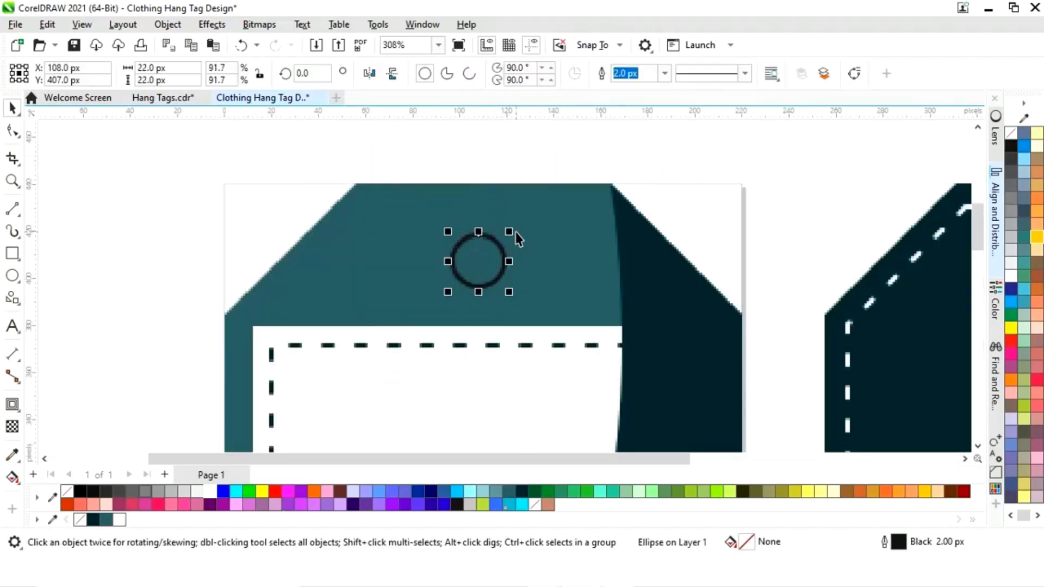
{"action": "key", "text": "F3"}
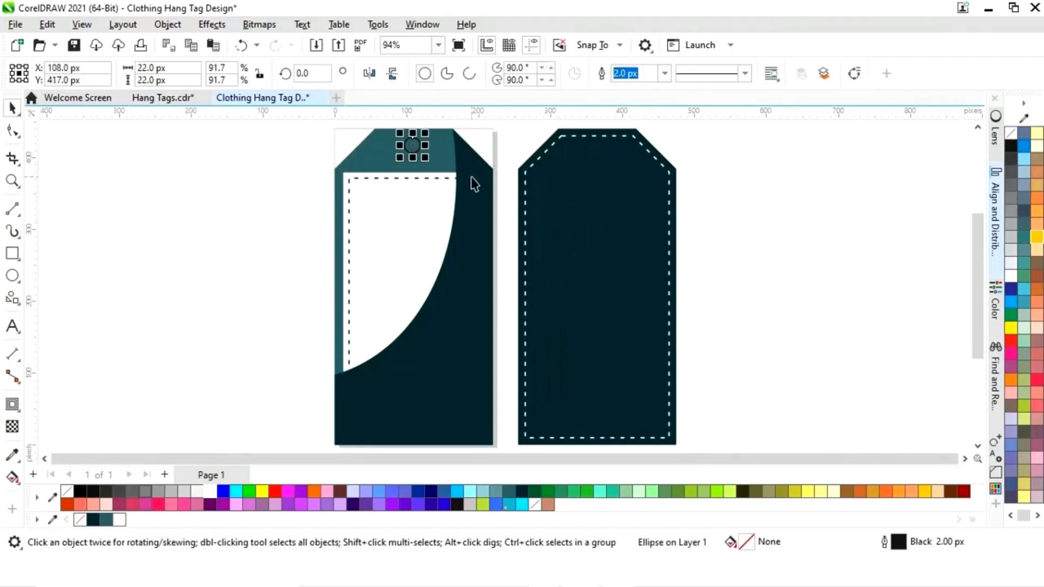
Centre the circle horizontally on the front tag at about Y 407 px and make its outline white
{"action": "left_click", "coordinate": [332, 214]}
{"action": "left_click_drag", "start_coordinate": [415, 146], "coordinate": [415, 152]}
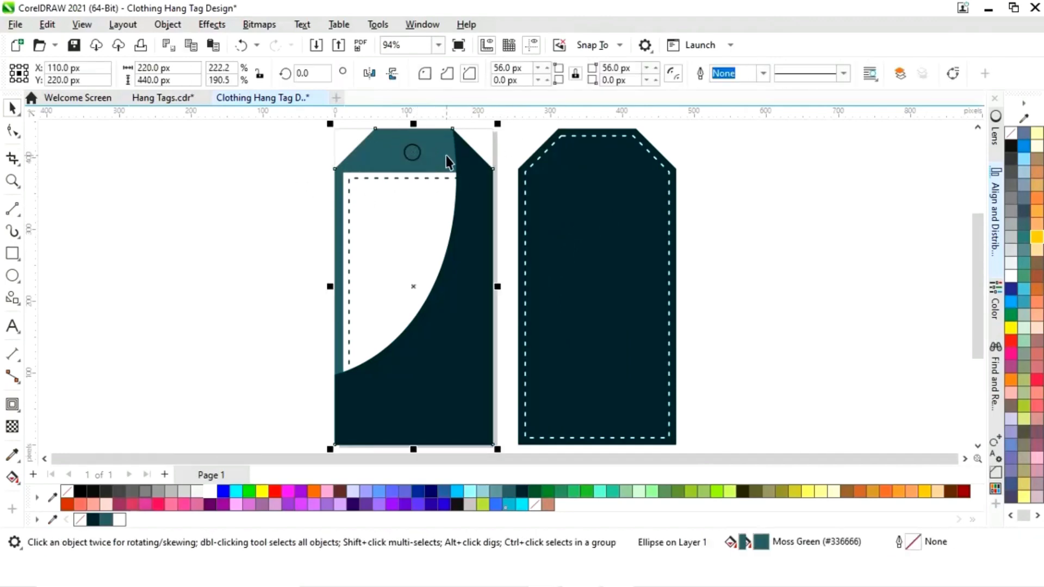
{"action": "left_click", "coordinate": [298, 193]}
{"action": "left_click_drag", "start_coordinate": [296, 190], "coordinate": [435, 137]}
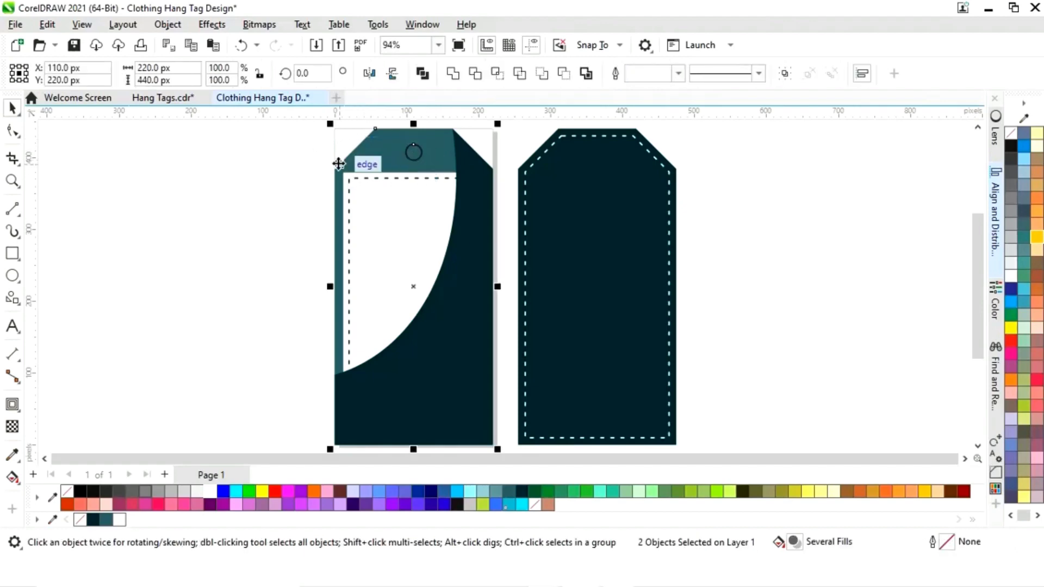
{"action": "left_click", "coordinate": [267, 191]}
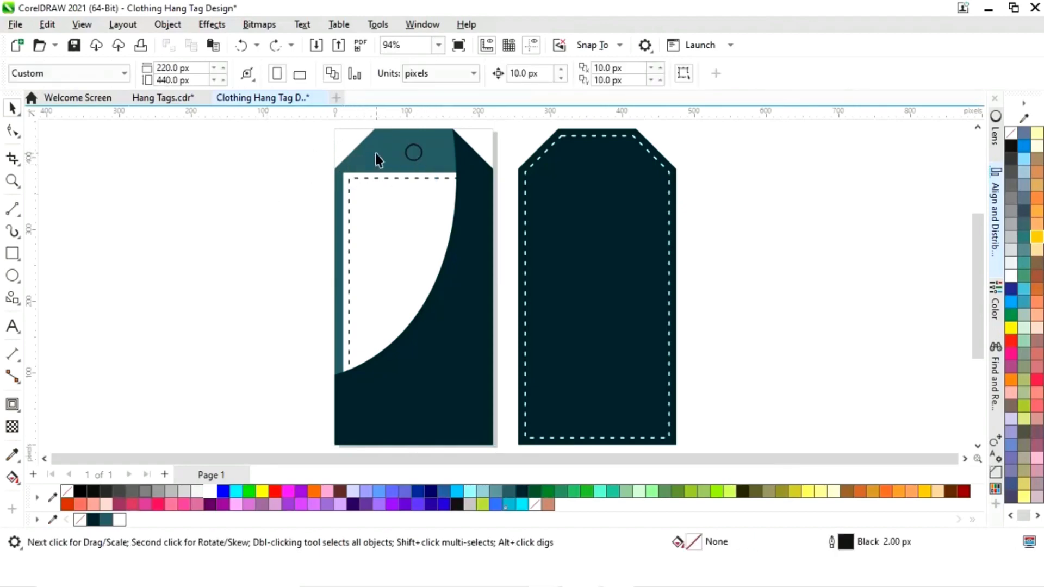
{"action": "left_click", "coordinate": [414, 156]}
{"action": "right_click", "coordinate": [126, 523]}
{"action": "left_click", "coordinate": [197, 309]}
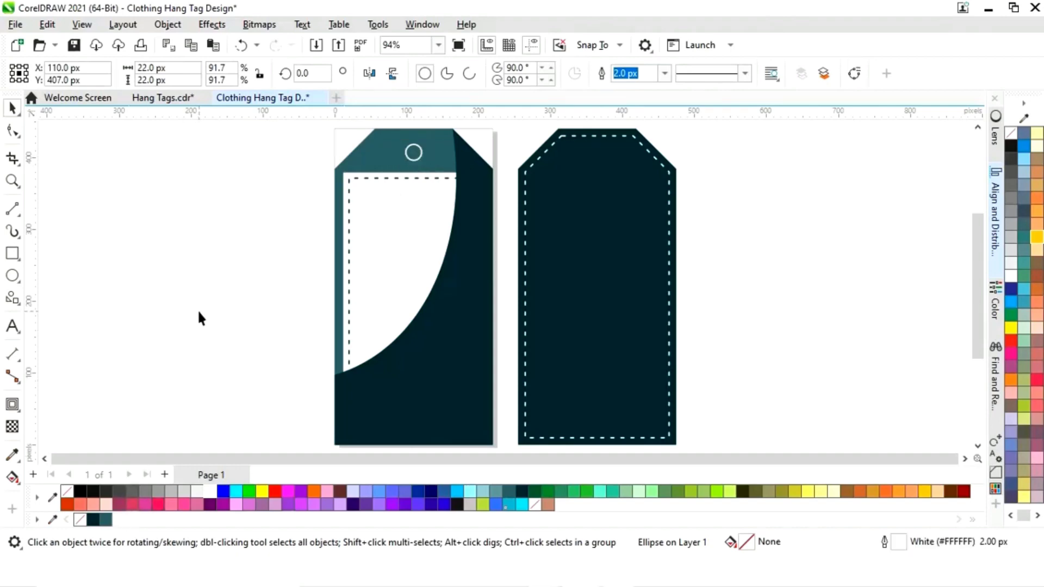
Duplicate the white circle onto the upper part of the dark green tag and centre it horizontally on the dashed border
{"action": "left_click", "coordinate": [412, 155]}
{"action": "left_click_drag", "start_coordinate": [414, 158], "coordinate": [593, 156]}
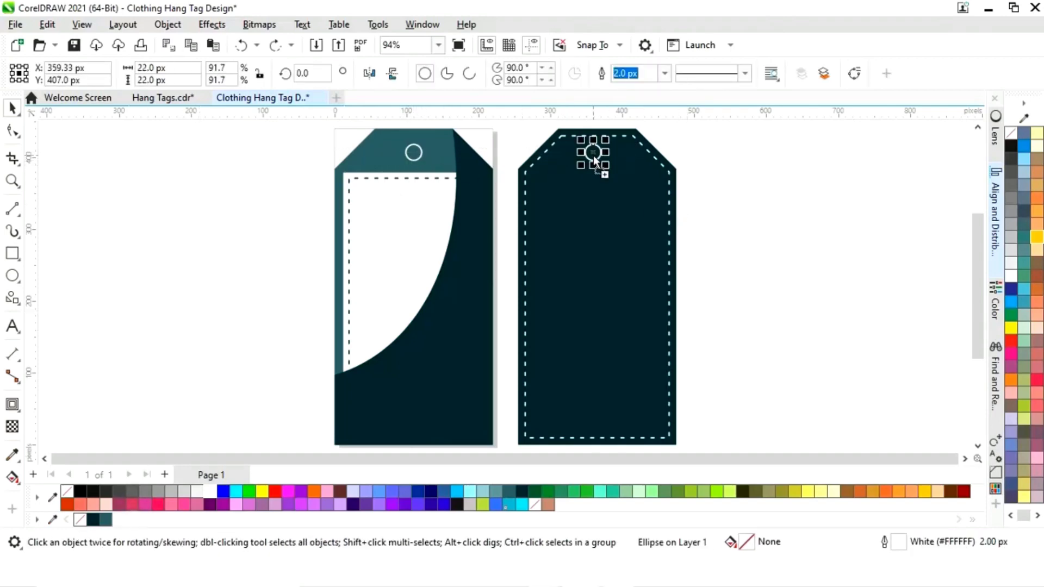
{"action": "left_click", "coordinate": [639, 237], "text": "shift"}
{"action": "key", "text": "c"}
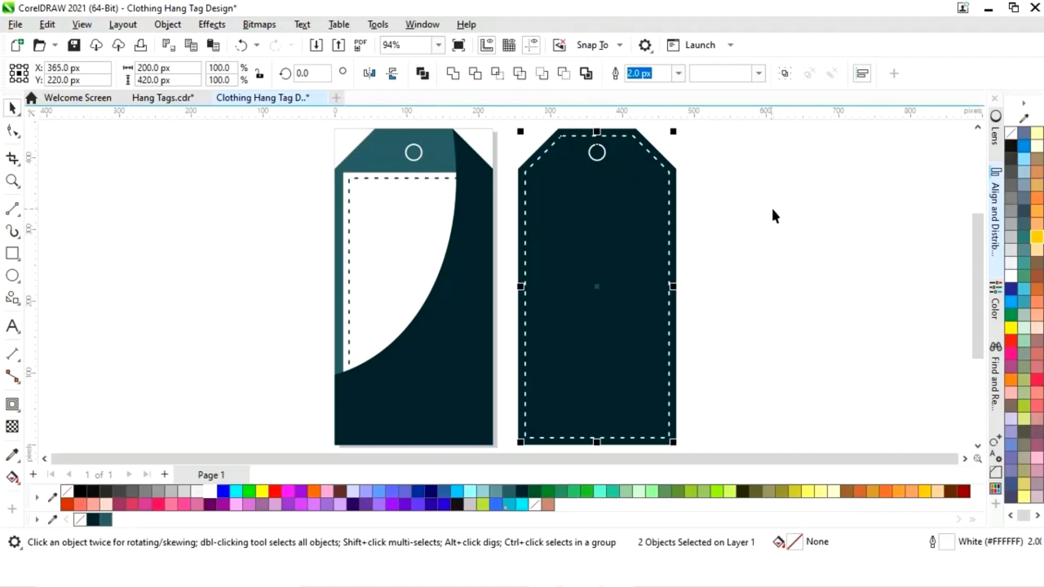
{"action": "left_click", "coordinate": [771, 207]}
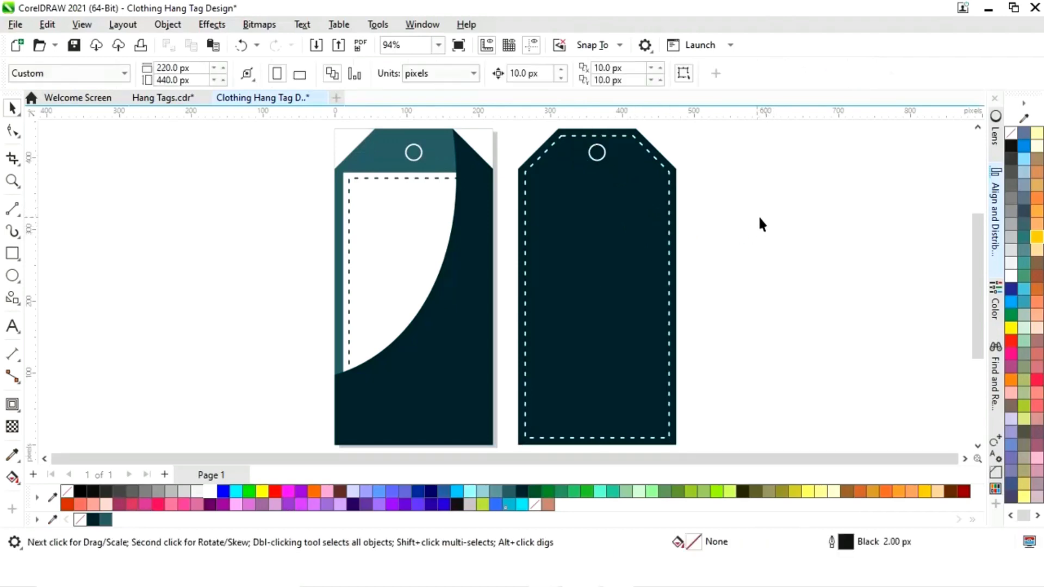
Cut the circles out of the front tag and the dark green tag as punched holes using Back Minus Front
{"action": "left_click", "coordinate": [419, 164]}
{"action": "left_click", "coordinate": [462, 174], "text": "shift"}
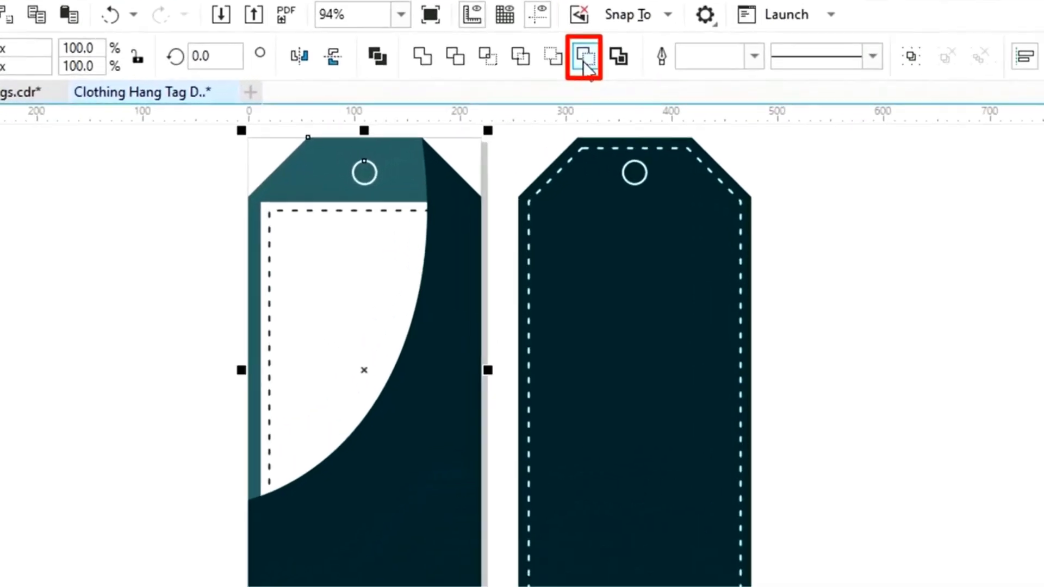
{"action": "left_click", "coordinate": [563, 76]}
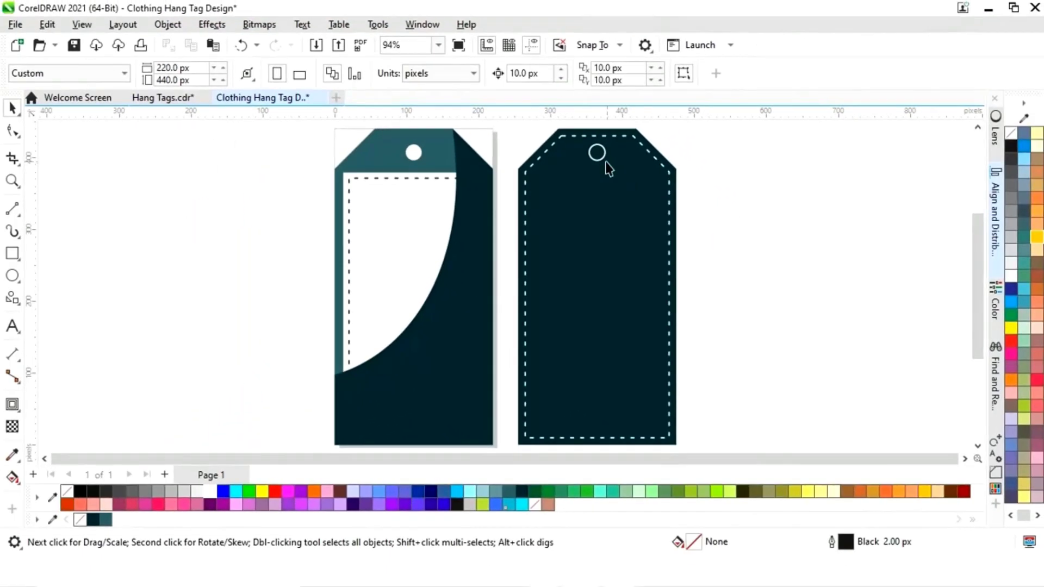
{"action": "left_click", "coordinate": [679, 202]}
{"action": "left_click", "coordinate": [637, 136], "text": "shift"}
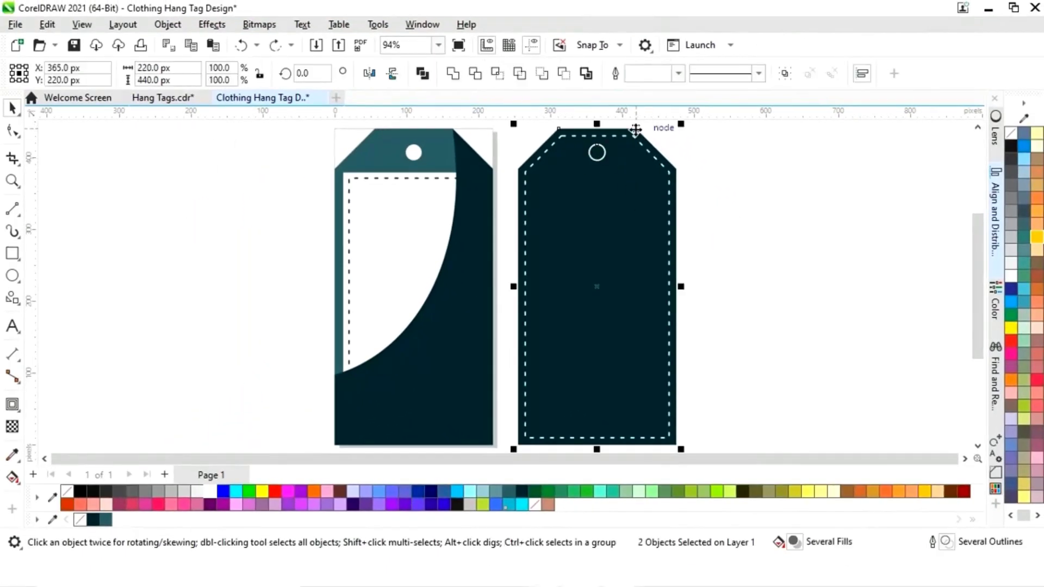
{"action": "left_click", "coordinate": [563, 76]}
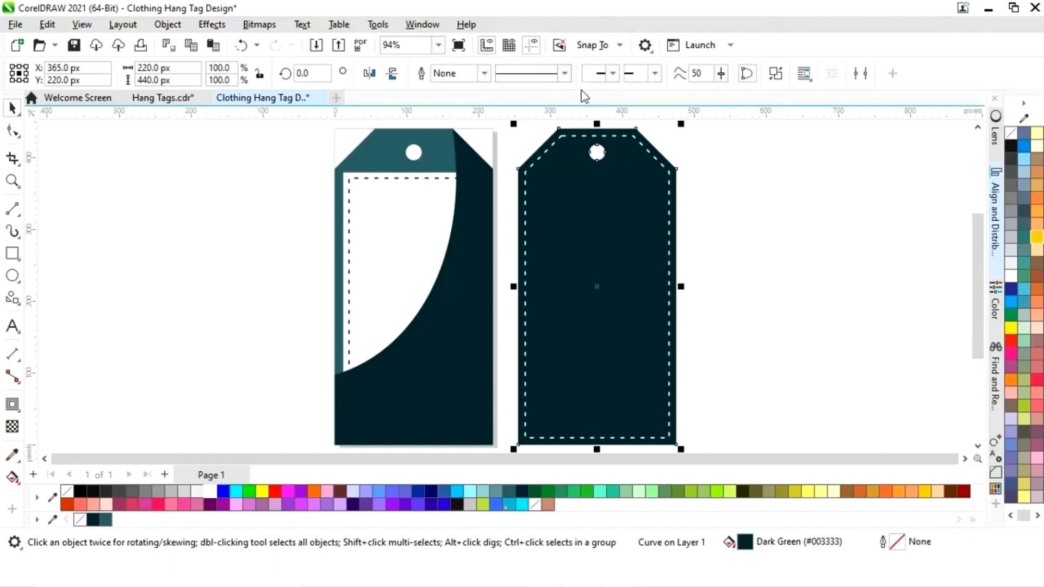
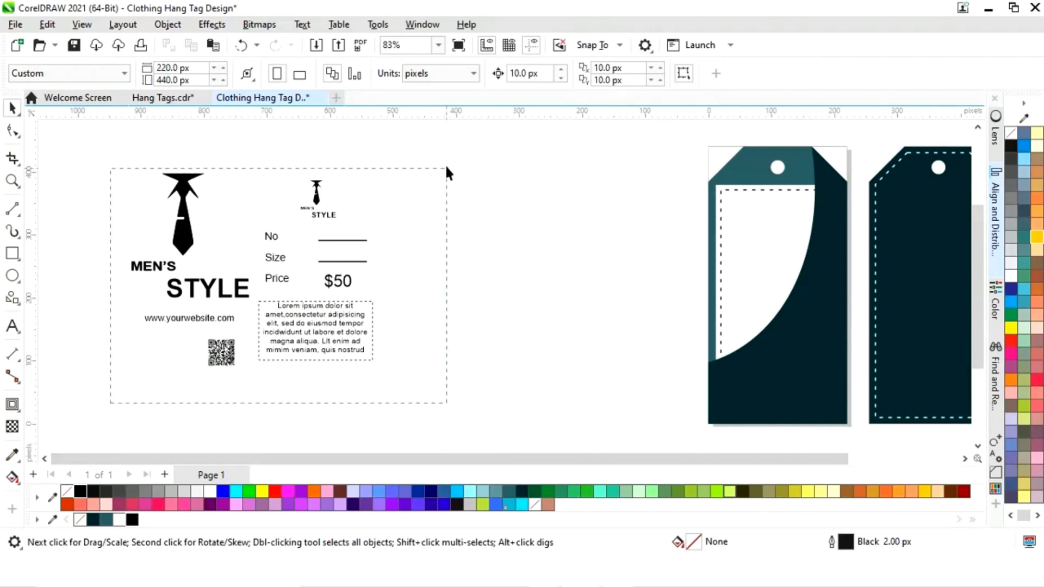
Move the prepared tie logo, texts, lines and QR code together to just beside the front tag
{"action": "left_click_drag", "start_coordinate": [446, 173], "coordinate": [446, 173]}
{"action": "left_click_drag", "start_coordinate": [325, 340], "coordinate": [590, 353]}
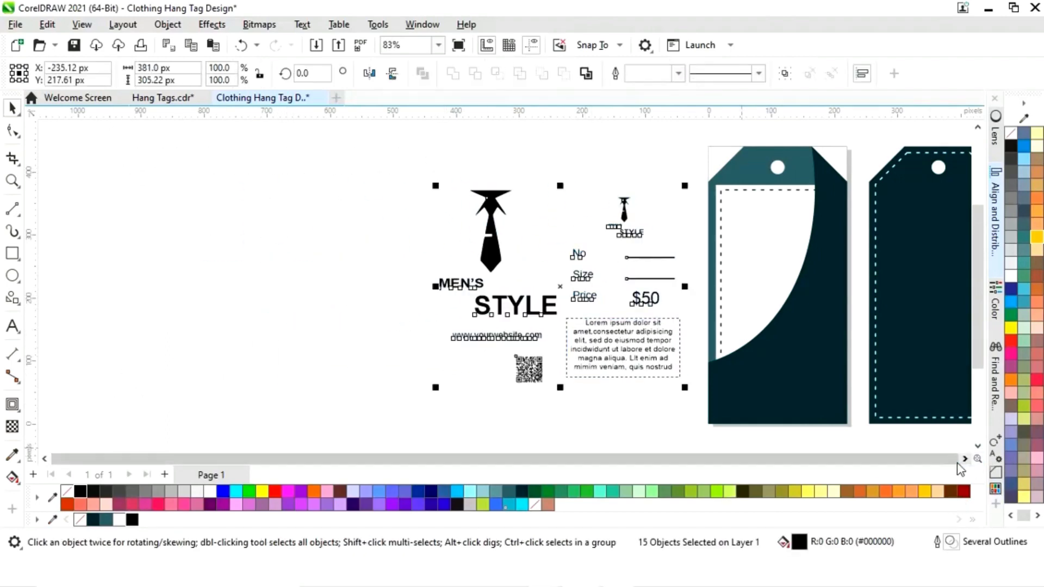
{"action": "scroll", "coordinate": [646, 462], "scroll_direction": "up", "scroll_amount": 1}
{"action": "left_click", "coordinate": [850, 289]}
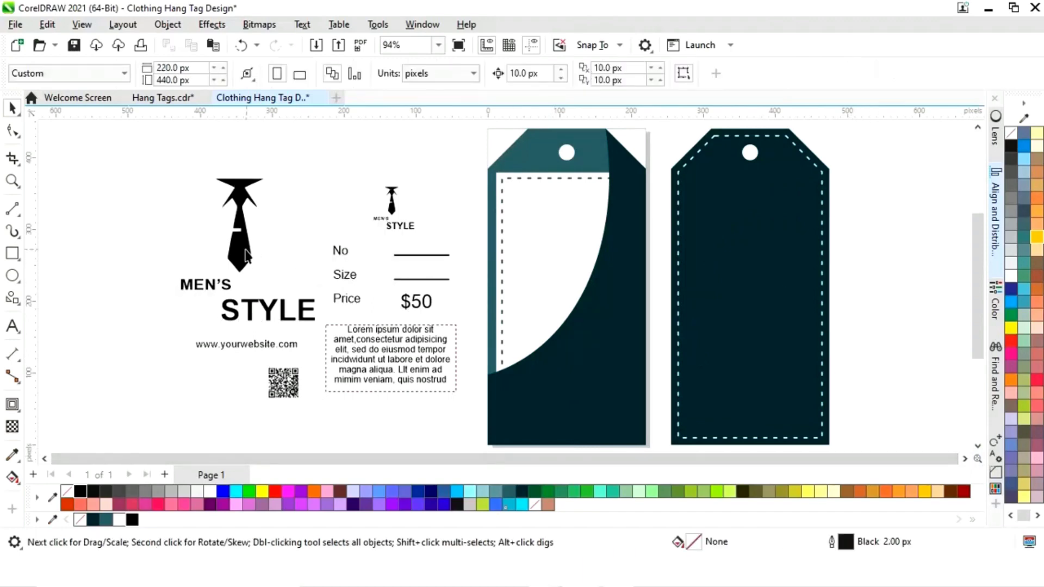
{"action": "left_click", "coordinate": [269, 309]}
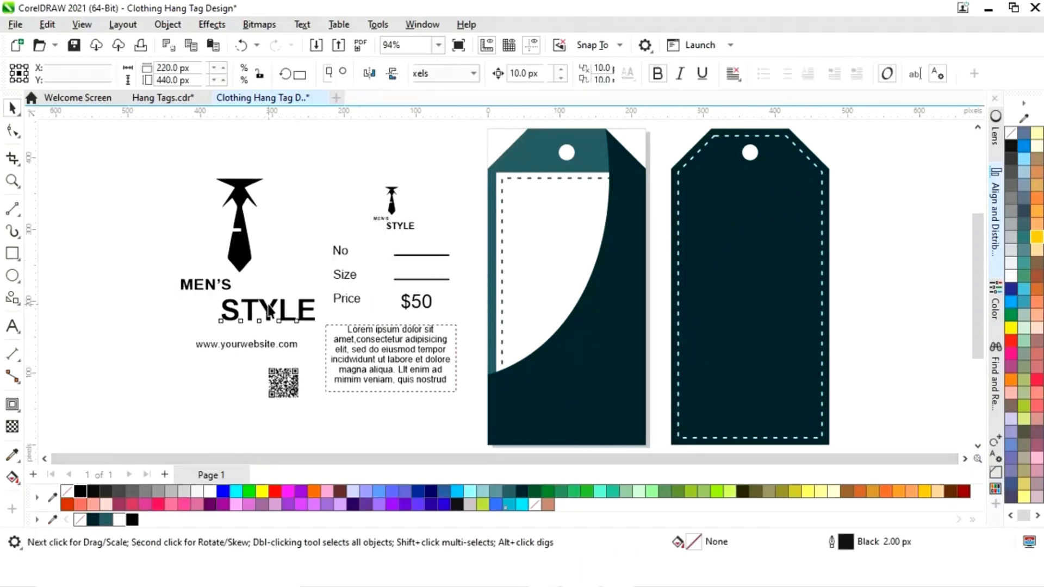
{"action": "left_click", "coordinate": [229, 286]}
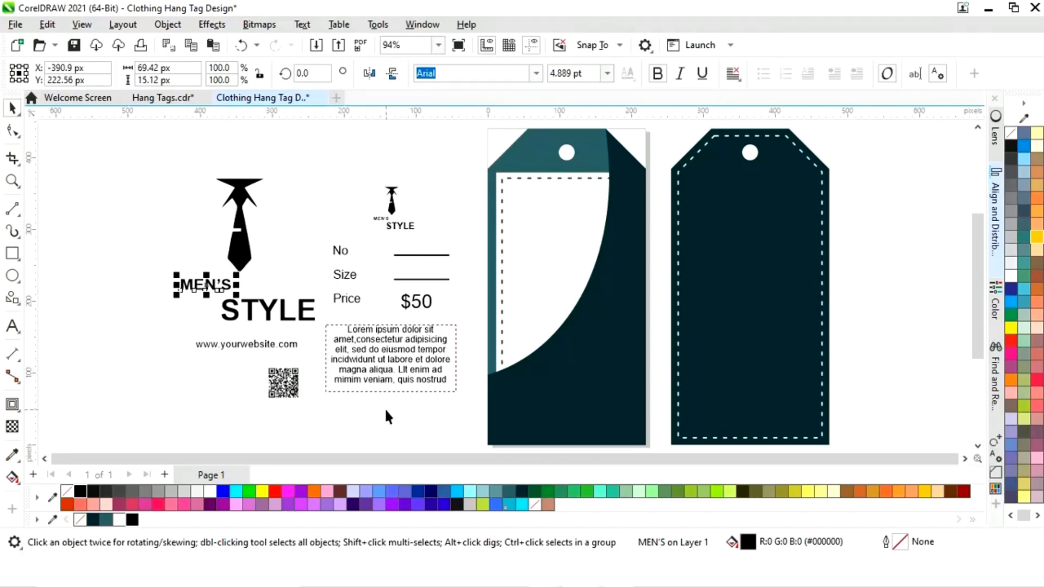
{"action": "left_click", "coordinate": [156, 329]}
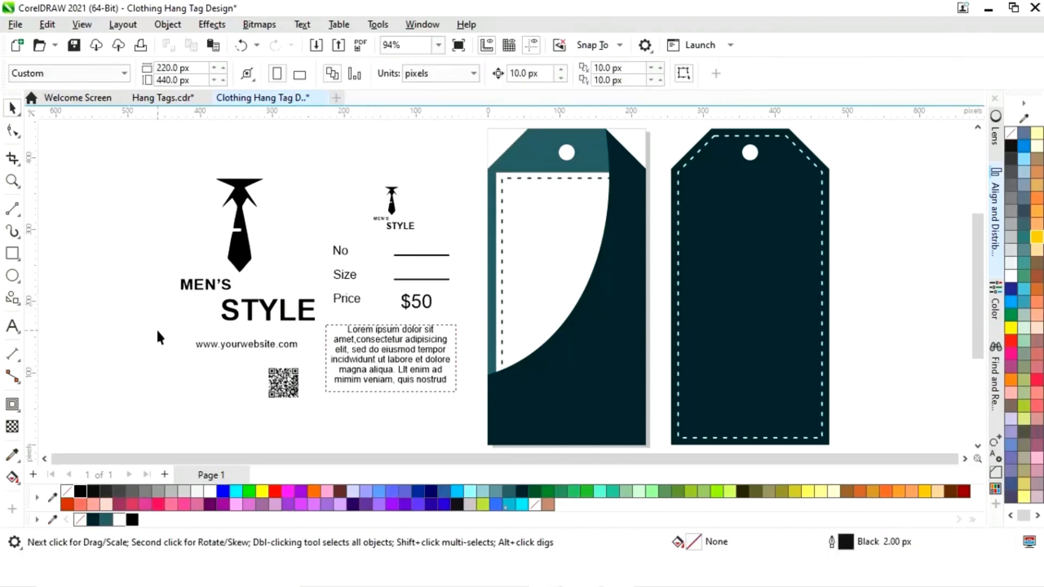
{"action": "left_click_drag", "start_coordinate": [155, 328], "coordinate": [146, 292]}
Move the large tie onto the front tag's white panel and centre it horizontally on the panel
{"action": "left_click_drag", "start_coordinate": [247, 254], "coordinate": [558, 271]}
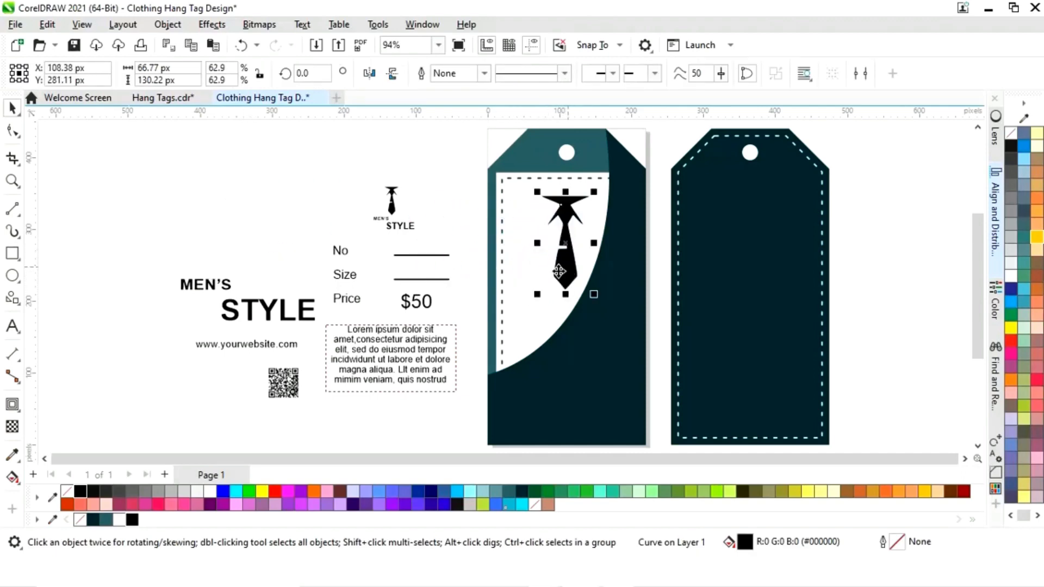
{"action": "left_click", "coordinate": [527, 308], "text": "shift"}
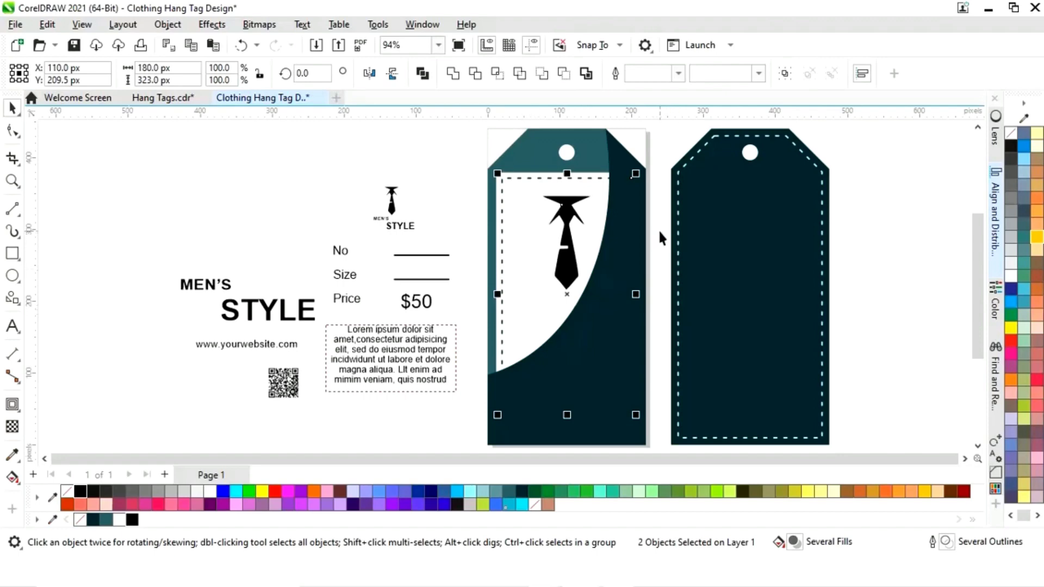
{"action": "left_click", "coordinate": [475, 320]}
Move the large MEN'S and STYLE texts together onto the front tag below the tie
{"action": "left_click", "coordinate": [206, 289]}
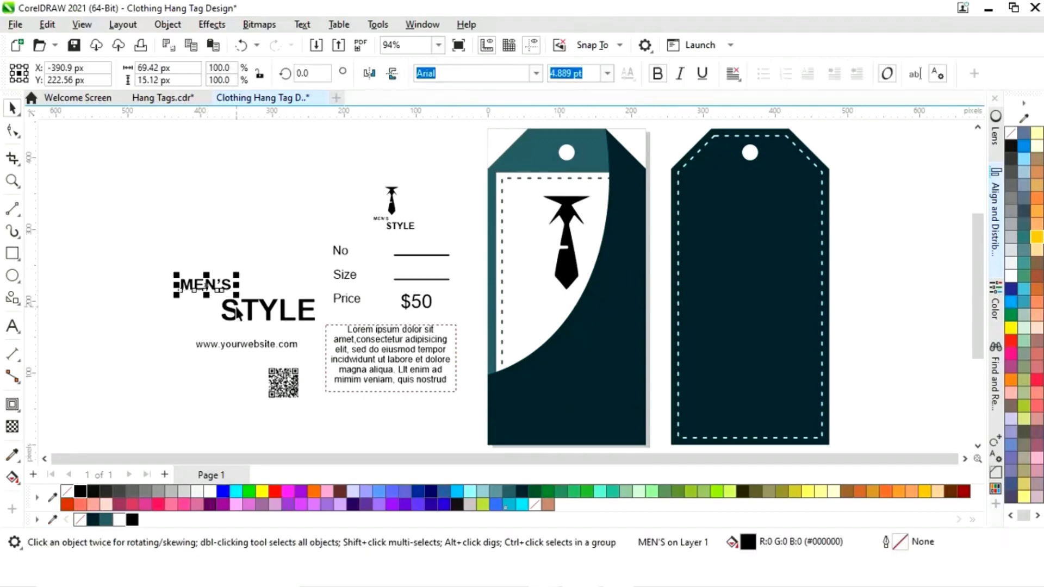
{"action": "left_click", "coordinate": [238, 311], "text": "shift"}
{"action": "left_click_drag", "start_coordinate": [238, 311], "coordinate": [532, 317]}
{"action": "left_click", "coordinate": [471, 328]}
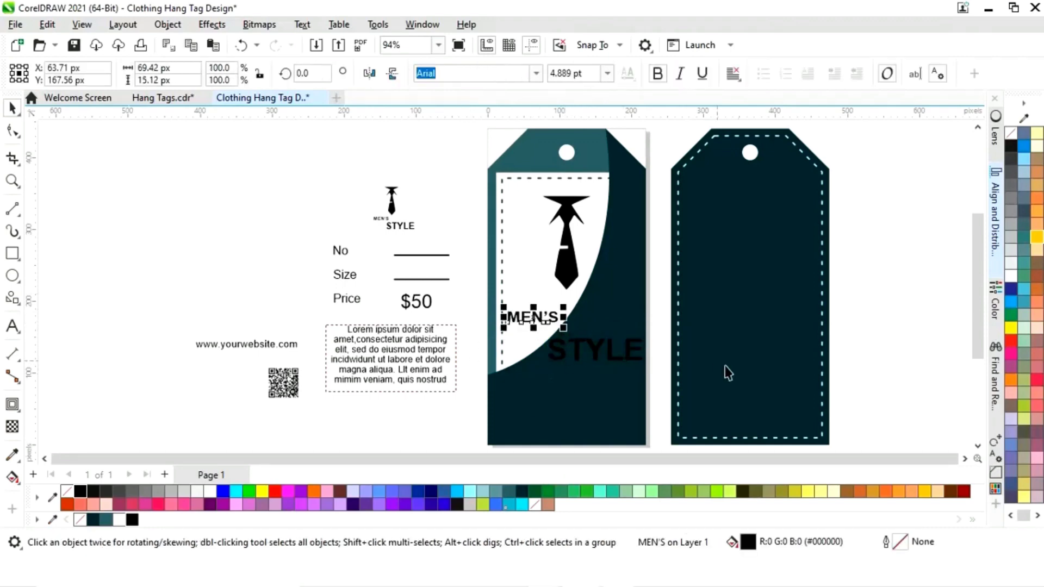
Shift STYLE slightly down and left to about X 140, Y 122 px and lower MEN'S slightly toward it
{"action": "left_click", "coordinate": [659, 375]}
{"action": "left_click", "coordinate": [620, 356]}
{"action": "left_click_drag", "start_coordinate": [595, 350], "coordinate": [589, 358]}
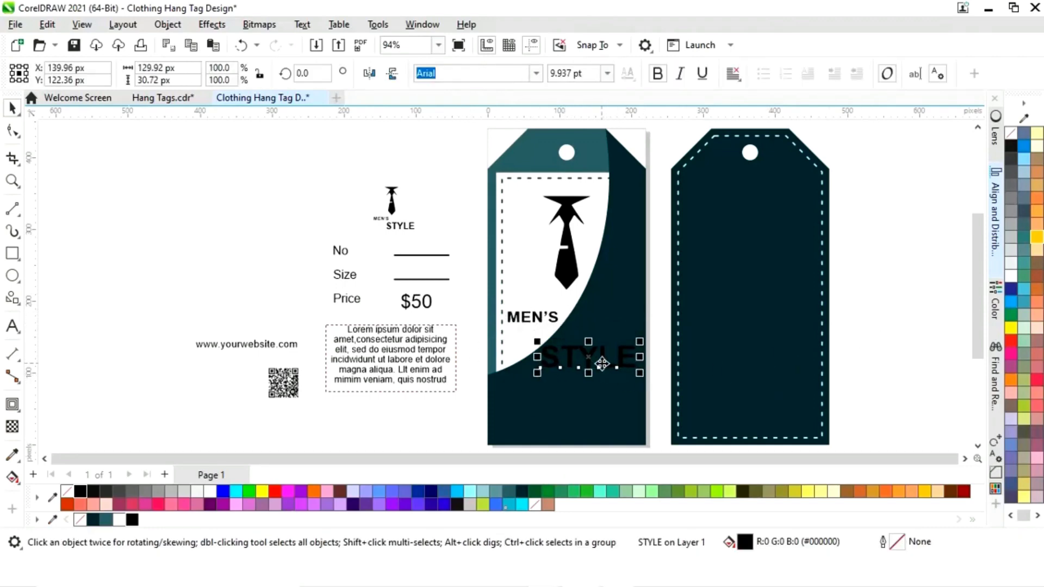
{"action": "left_click", "coordinate": [530, 324]}
{"action": "left_click", "coordinate": [878, 306]}
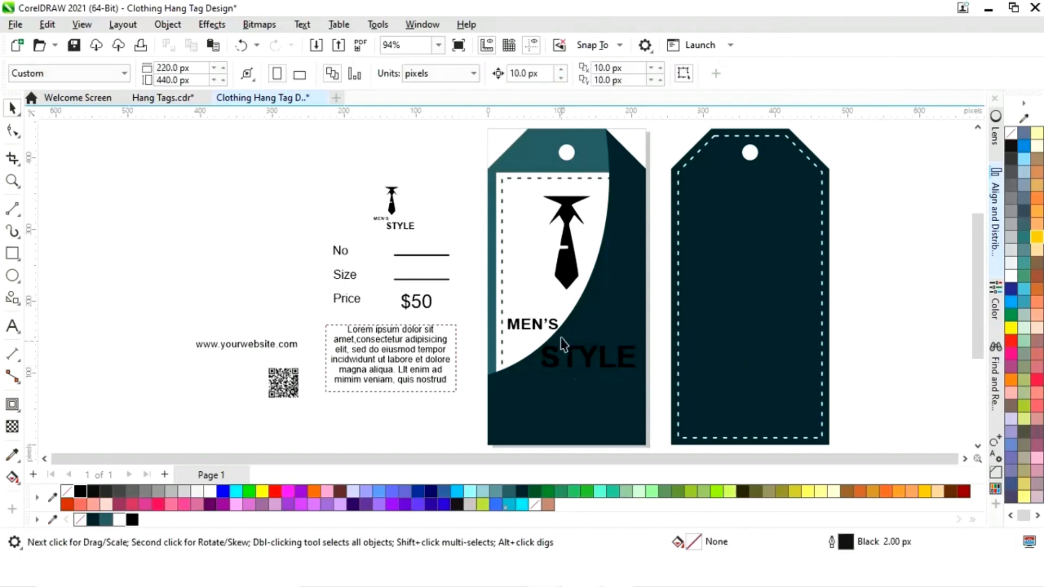
{"action": "mouse_move", "coordinate": [482, 397]}
{"action": "left_mouse_down"}
{"action": "mouse_move", "coordinate": [581, 369]}
{"action": "mouse_move", "coordinate": [647, 329]}
{"action": "mouse_move", "coordinate": [472, 412]}
{"action": "left_mouse_up"}
Fill the front tag's tie and MEN'S text with Dark Green (#003333) and the STYLE text with white
{"action": "left_click", "coordinate": [536, 325]}
{"action": "left_click", "coordinate": [568, 280], "text": "shift"}
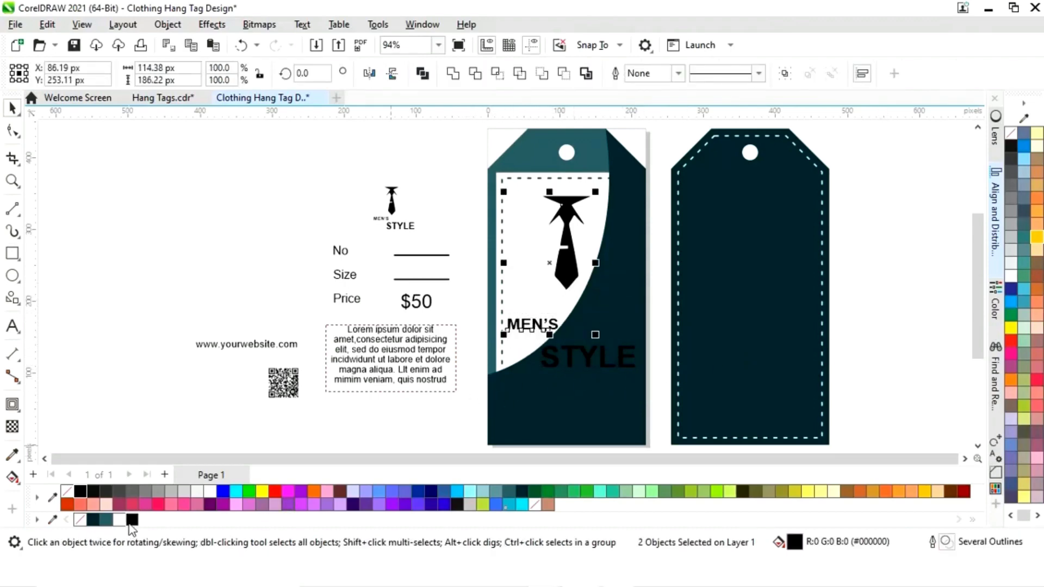
{"action": "left_click", "coordinate": [93, 520]}
{"action": "key", "text": "Escape"}
{"action": "left_click", "coordinate": [585, 375]}
{"action": "left_click", "coordinate": [119, 520]}
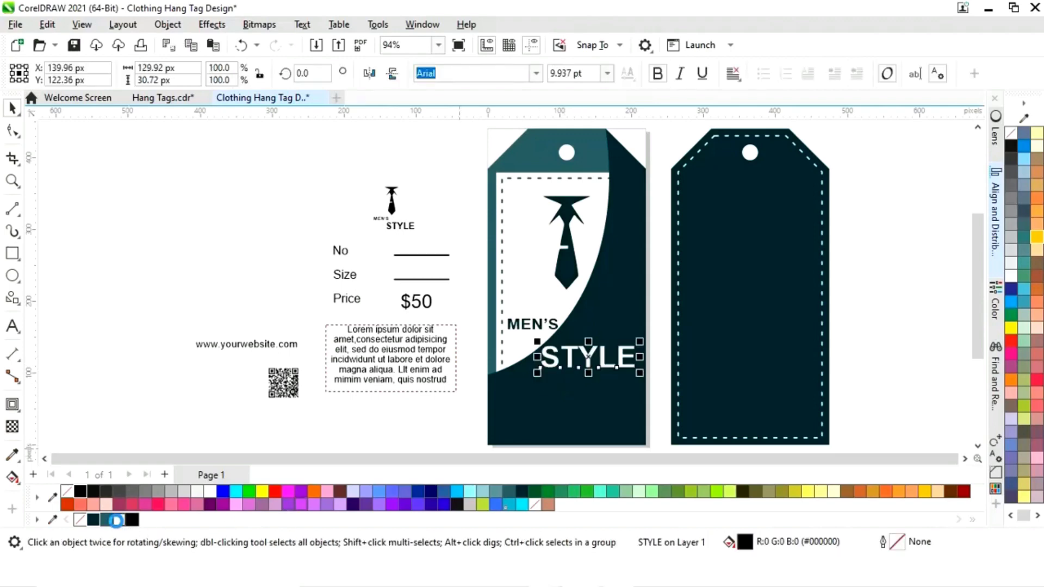
{"action": "key", "text": "Escape"}
{"action": "left_click_drag", "start_coordinate": [267, 347], "coordinate": [573, 406]}
{"action": "left_click", "coordinate": [622, 426]}
{"action": "left_click", "coordinate": [902, 345]}
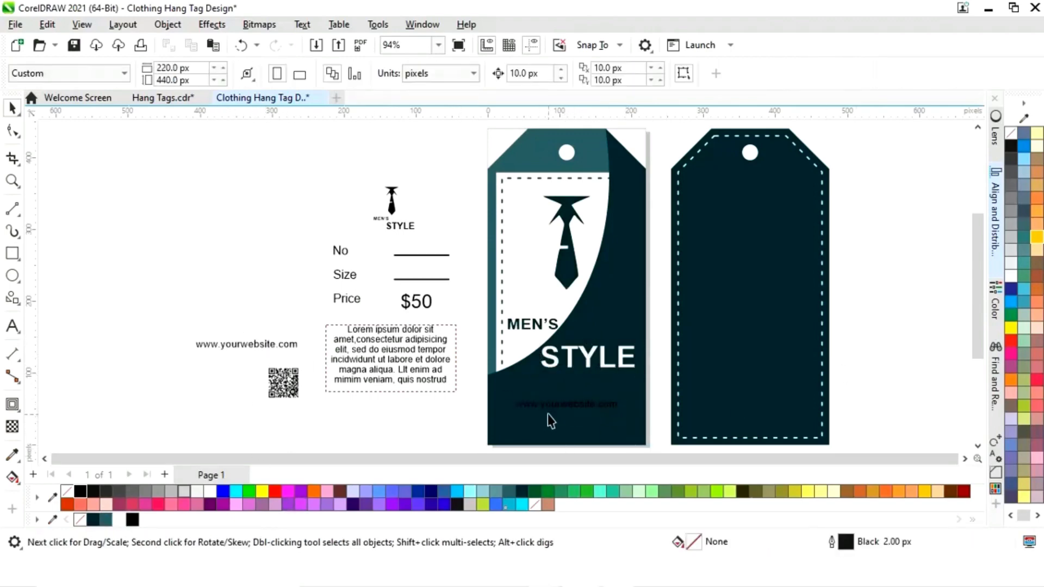
Fill the front tag's website text with white and delete the spare website text lying beside the tags
{"action": "left_click", "coordinate": [555, 405]}
{"action": "left_click", "coordinate": [209, 491]}
{"action": "left_click", "coordinate": [873, 314]}
{"action": "left_click", "coordinate": [965, 458]}
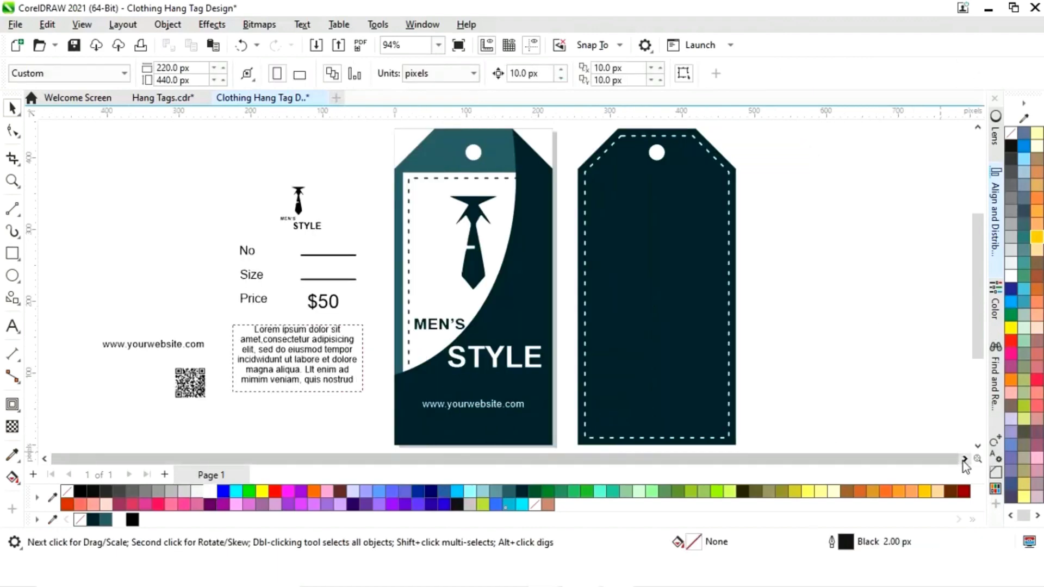
{"action": "left_click", "coordinate": [195, 345]}
{"action": "key", "text": "Delete"}
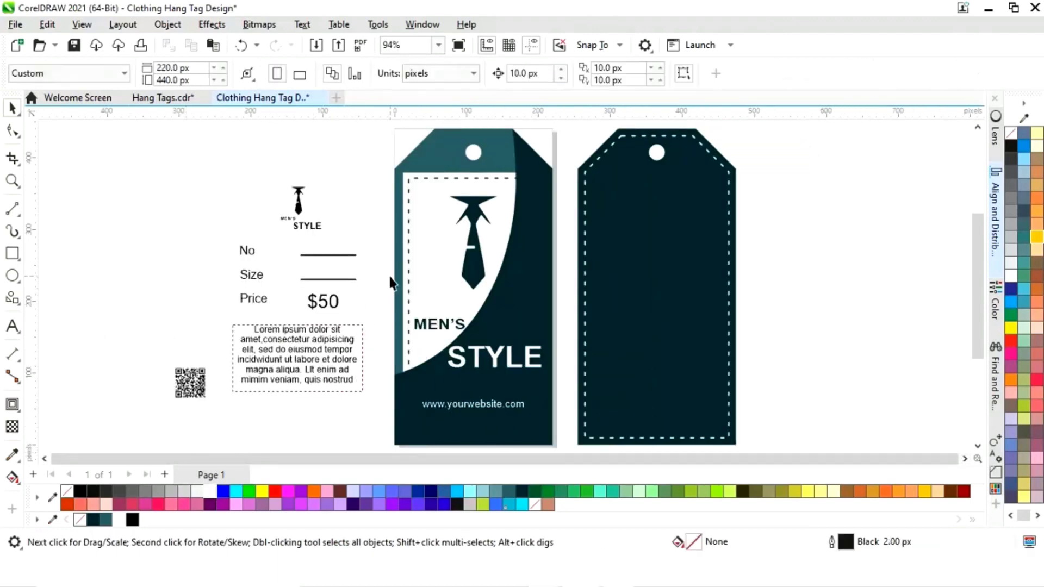
Move the small MEN'S STYLE tie logo onto the back tag below the hole, centre it horizontally and fill it with white
{"action": "left_click_drag", "start_coordinate": [298, 207], "coordinate": [660, 203]}
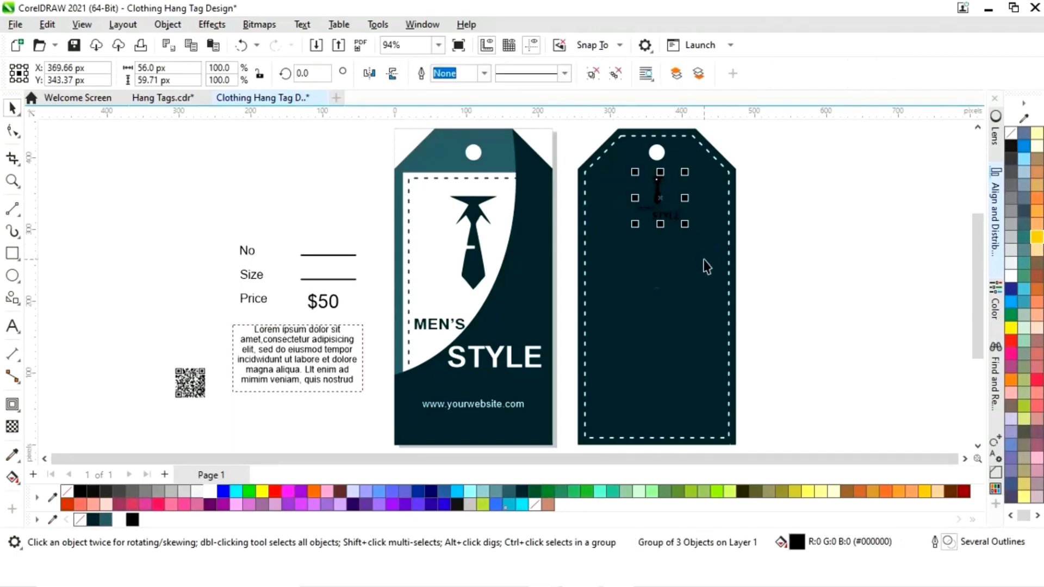
{"action": "left_click", "coordinate": [705, 266], "text": "shift"}
{"action": "left_click", "coordinate": [655, 196]}
{"action": "left_click", "coordinate": [210, 491]}
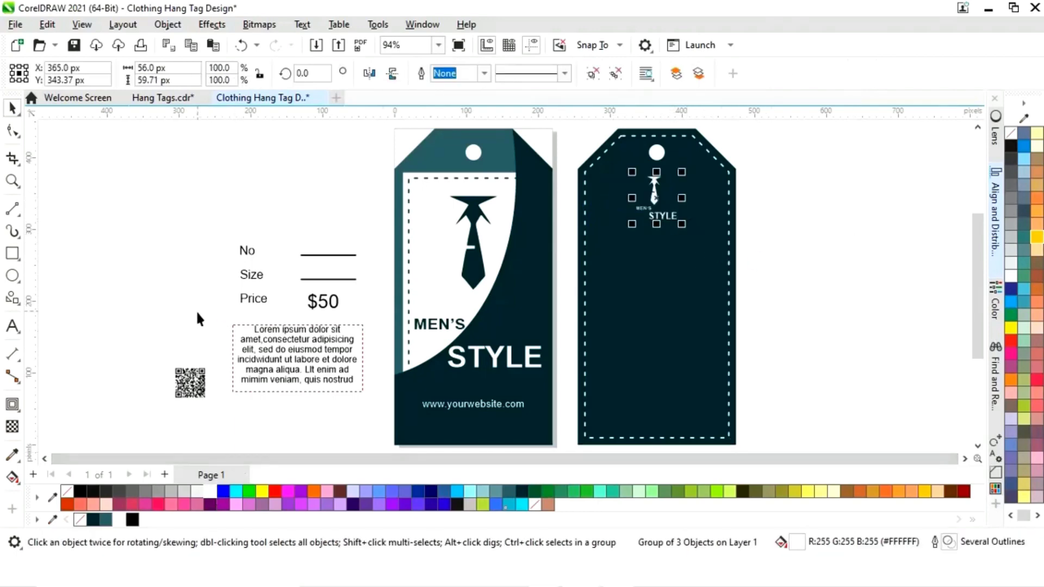
{"action": "left_click", "coordinate": [197, 314]}
Move the No, Size and Price details onto the back tag below the logo and make their text and lines white
{"action": "left_click_drag", "start_coordinate": [372, 232], "coordinate": [372, 231]}
{"action": "left_click_drag", "start_coordinate": [301, 278], "coordinate": [663, 275]}
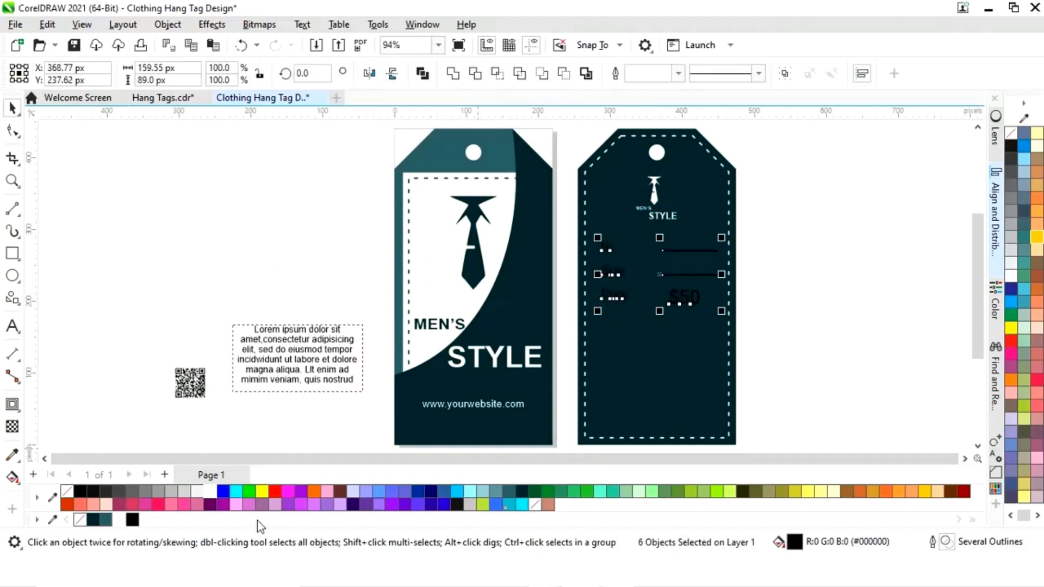
{"action": "left_click", "coordinate": [210, 491]}
{"action": "left_click", "coordinate": [812, 326]}
{"action": "left_click_drag", "start_coordinate": [792, 246], "coordinate": [650, 283]}
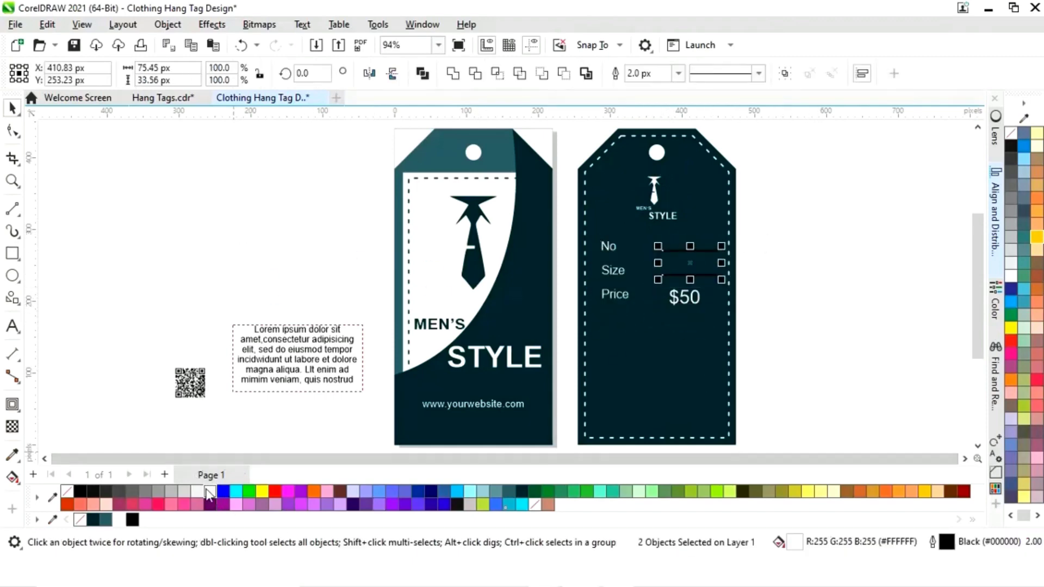
{"action": "left_click", "coordinate": [811, 280]}
Place the Lorem ipsum paragraph below the price on the back tag, centred horizontally, and fill it with white
{"action": "left_click_drag", "start_coordinate": [280, 363], "coordinate": [639, 359]}
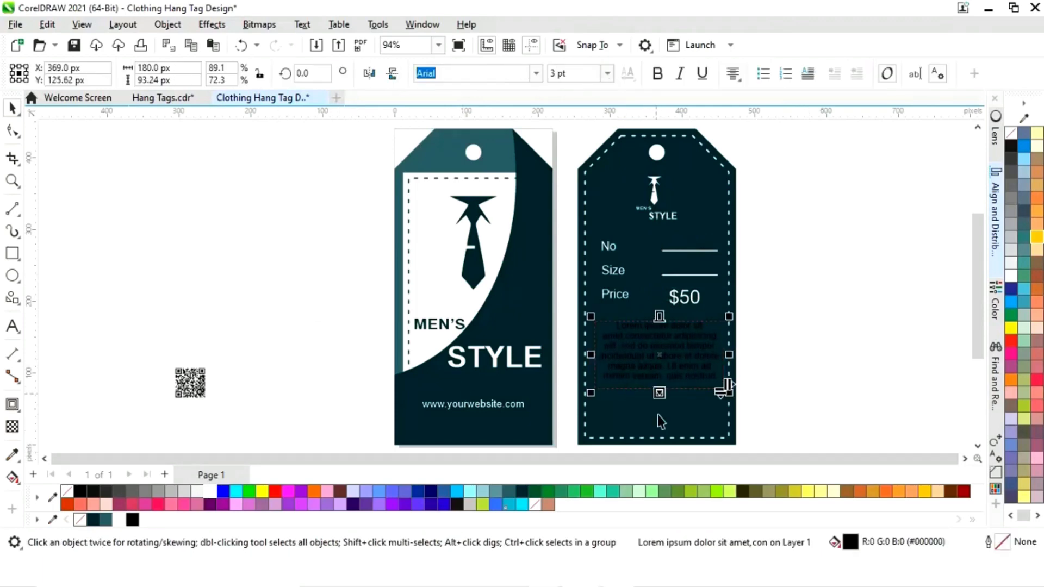
{"action": "left_click", "coordinate": [664, 413], "text": "shift"}
{"action": "key", "text": "c"}
{"action": "key", "text": "Escape"}
{"action": "left_click", "coordinate": [712, 370]}
{"action": "left_click", "coordinate": [210, 491]}
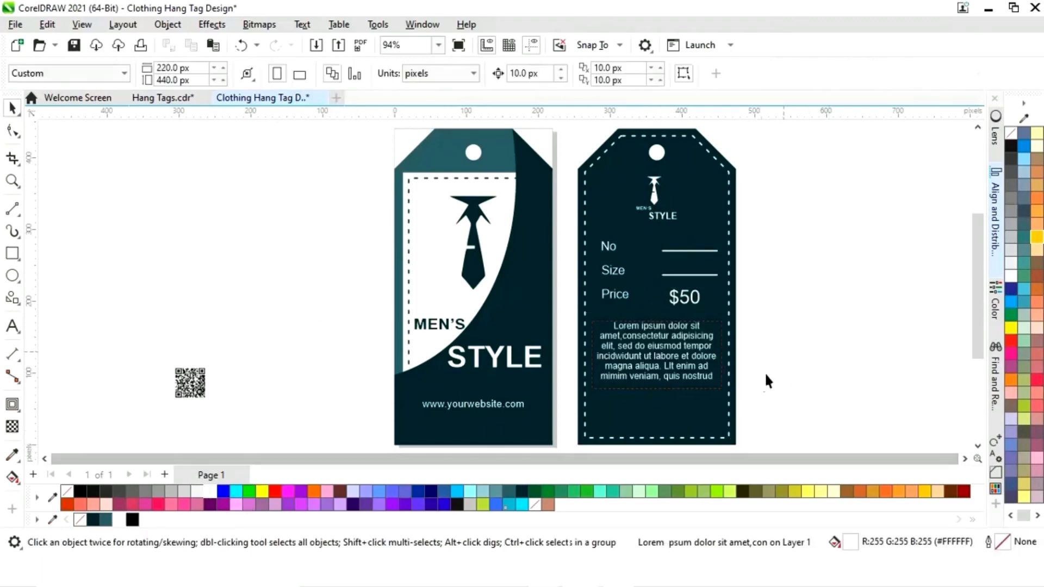
{"action": "left_click", "coordinate": [335, 356]}
Draw a square about 59 px wide, place it below the back tag's paragraph and fill it with white
{"action": "left_click", "coordinate": [12, 253]}
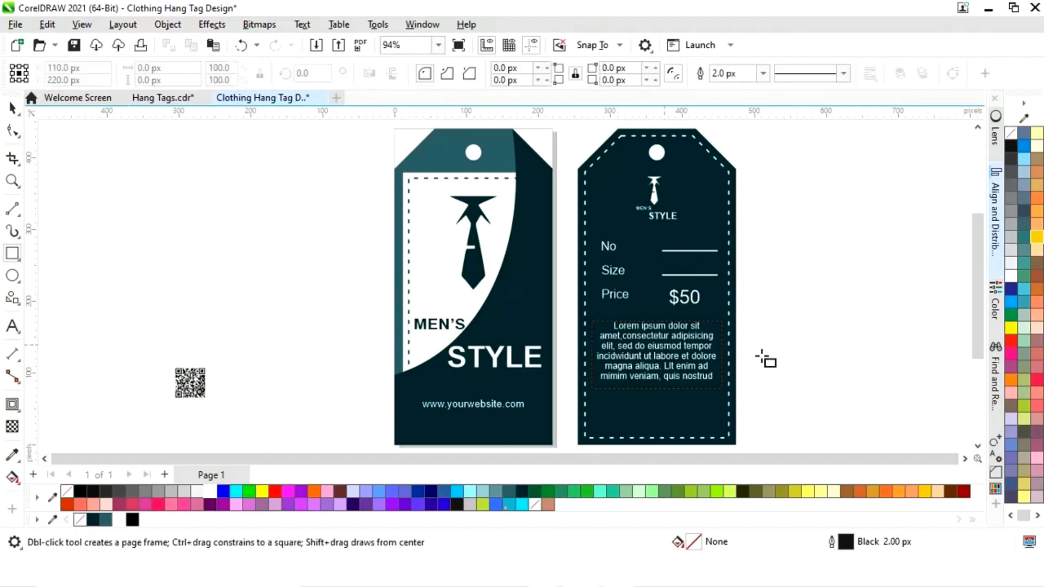
{"action": "left_click_drag", "start_coordinate": [773, 342], "coordinate": [816, 384]}
{"action": "left_click", "coordinate": [12, 108]}
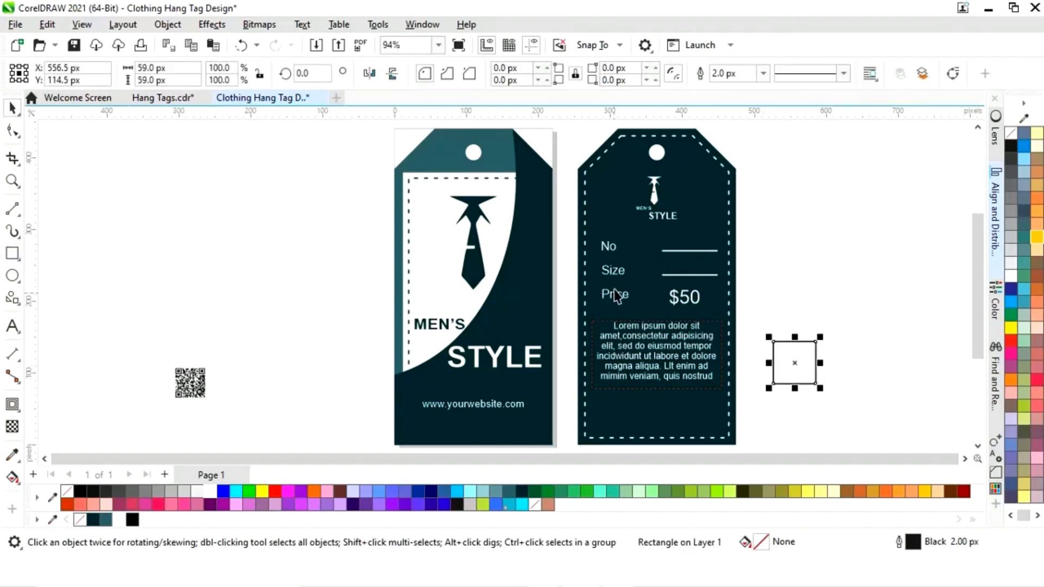
{"action": "left_click_drag", "start_coordinate": [816, 363], "coordinate": [666, 410]}
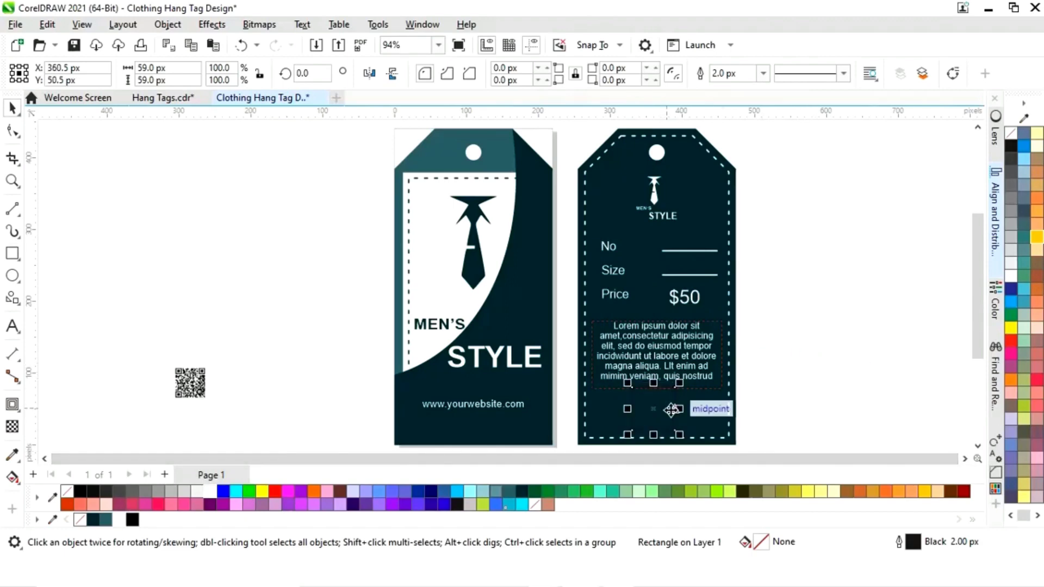
{"action": "left_click", "coordinate": [208, 491]}
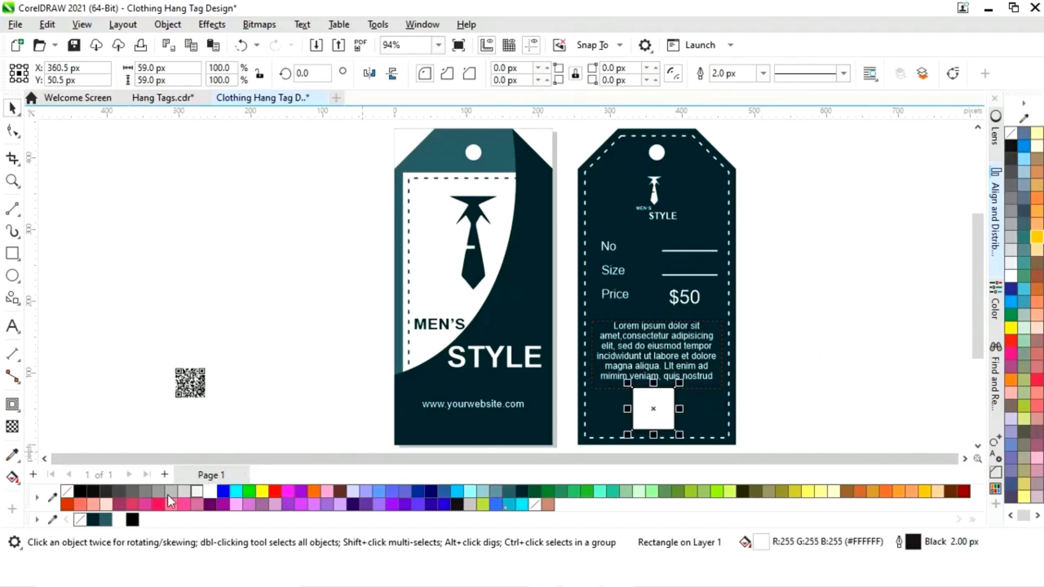
{"action": "left_click", "coordinate": [196, 420]}
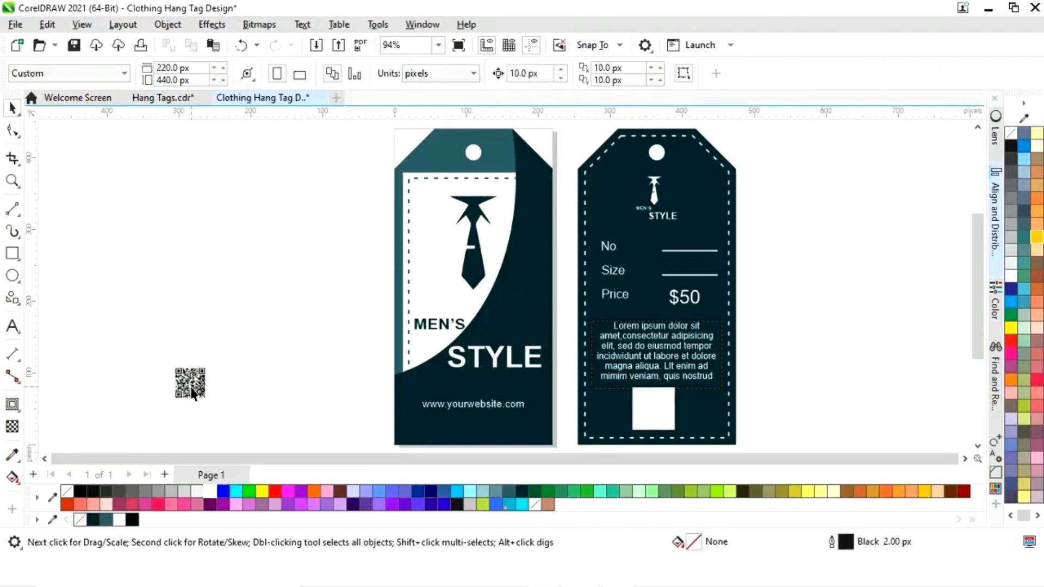
Centre the QR code horizontally and vertically on the white square of the back tag
{"action": "left_click", "coordinate": [194, 393]}
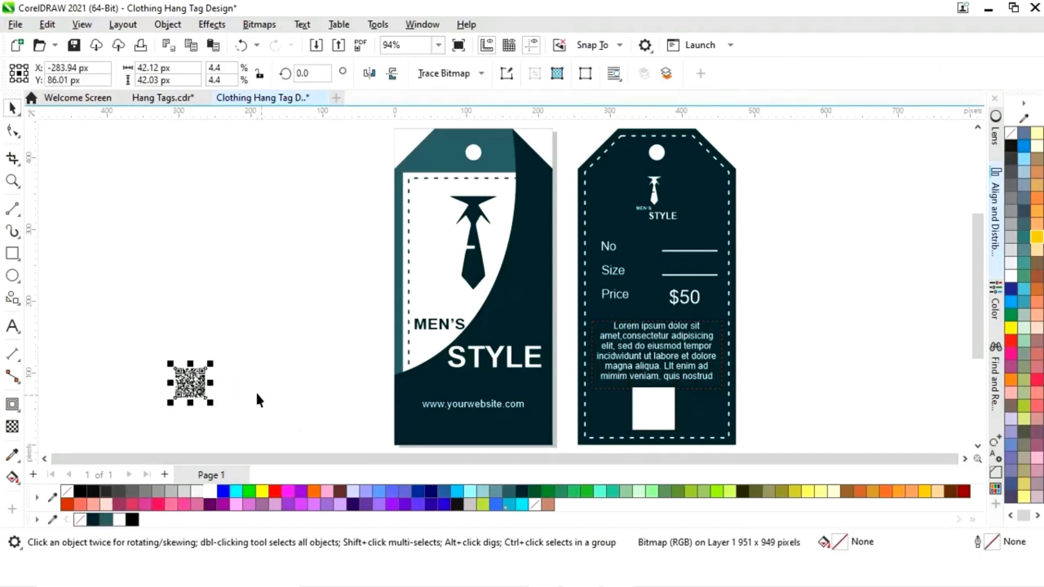
{"action": "left_click", "coordinate": [660, 426], "text": "shift"}
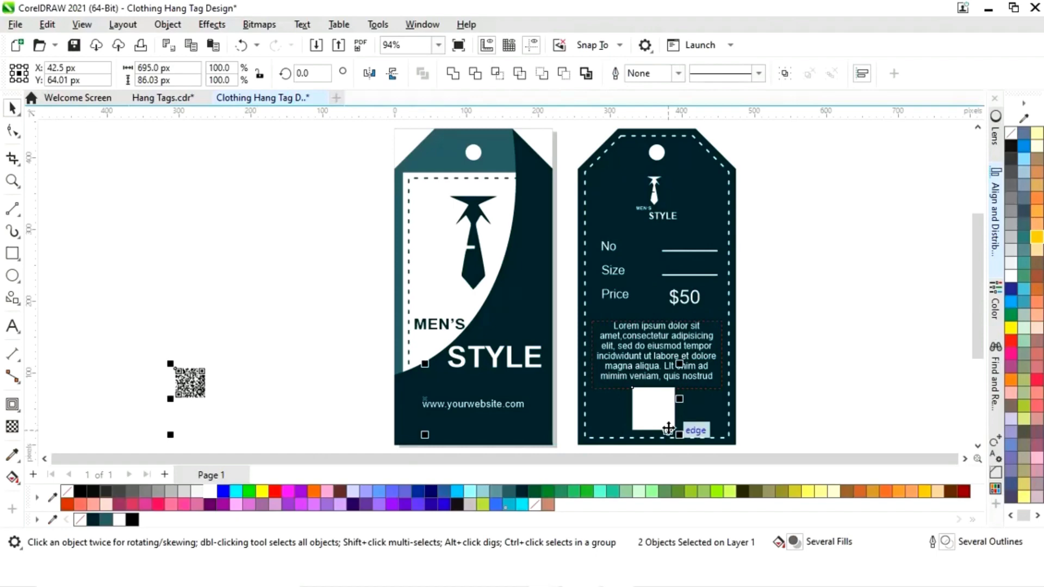
{"action": "key", "text": "c"}
{"action": "key", "text": "e"}
{"action": "left_click", "coordinate": [859, 384]}
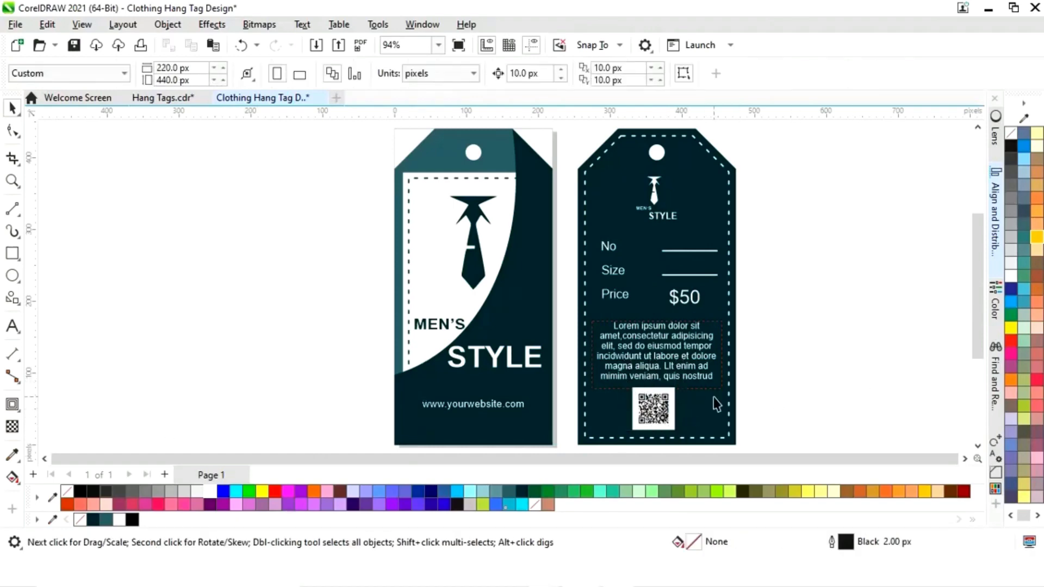
Shrink the white square about its centre to leave only a narrow margin around the QR code
{"action": "key", "text": "z"}
{"action": "left_click_drag", "start_coordinate": [587, 362], "coordinate": [728, 441]}
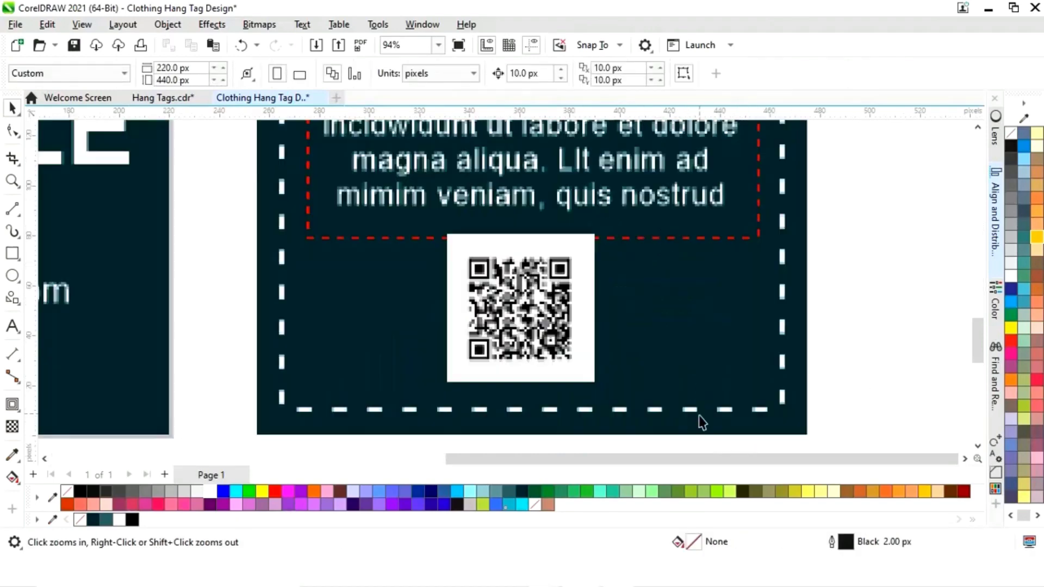
{"action": "key", "text": "space"}
{"action": "left_click", "coordinate": [591, 282]}
{"action": "left_click_drag", "start_coordinate": [594, 235], "coordinate": [582, 243]}
{"action": "left_click", "coordinate": [882, 276]}
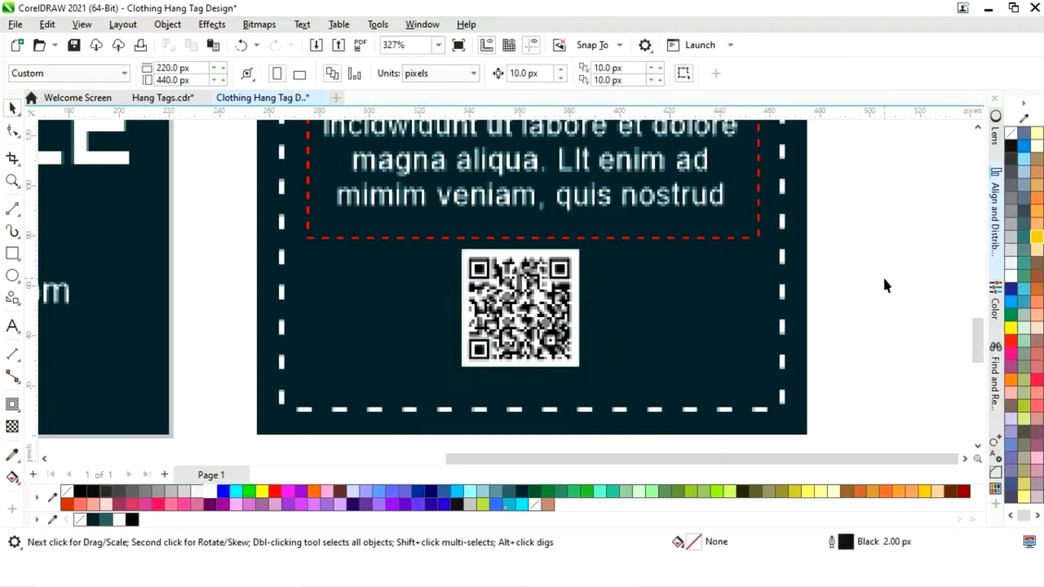
{"action": "key", "text": "F4"}
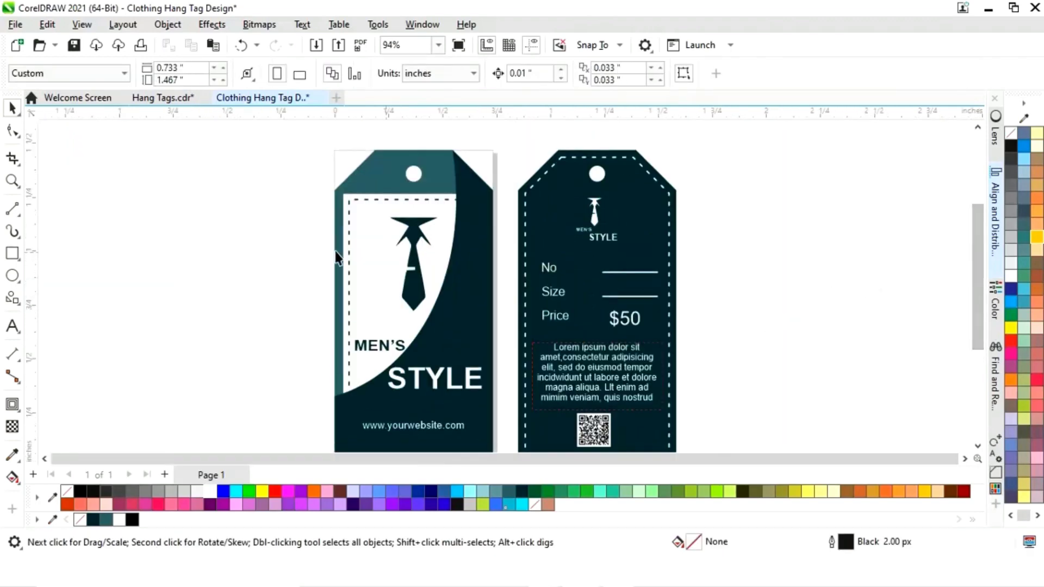
Draw a black string rectangle about 0.023 by 0.287 inches and place it rising from the front tag's hole, centred horizontally
{"action": "key", "text": "F6"}
{"action": "left_click_drag", "start_coordinate": [195, 200], "coordinate": [198, 263]}
{"action": "left_click", "coordinate": [12, 107]}
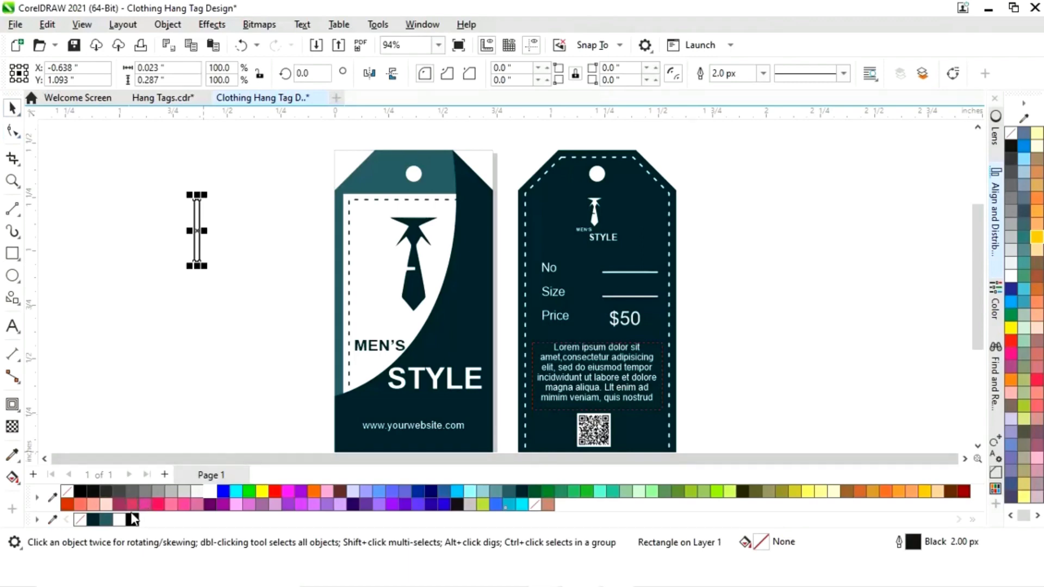
{"action": "left_click_drag", "start_coordinate": [132, 519], "coordinate": [432, 179]}
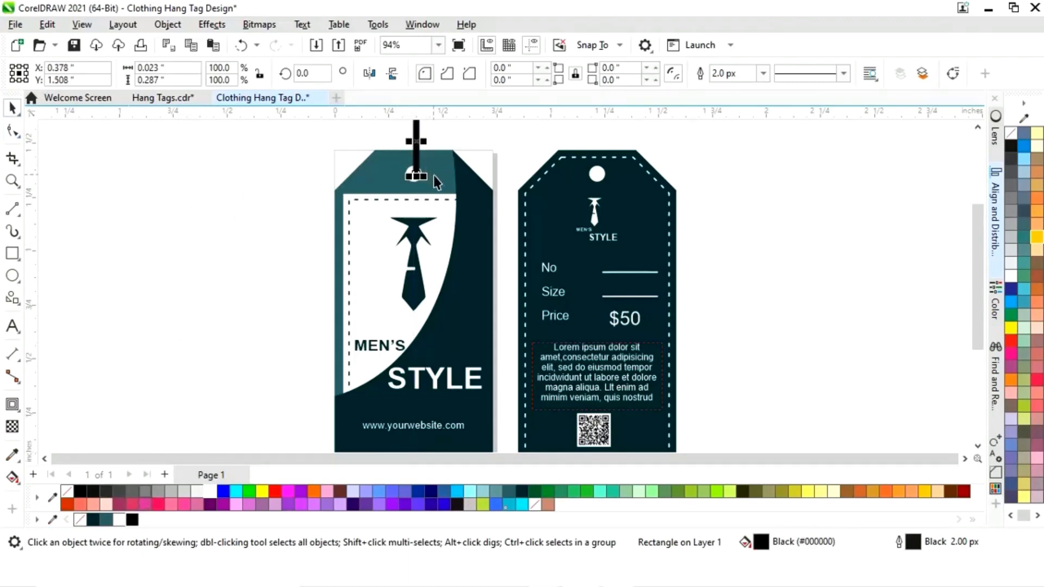
{"action": "left_click", "coordinate": [439, 178], "text": "shift"}
{"action": "key", "text": "c"}
{"action": "left_click", "coordinate": [324, 221]}
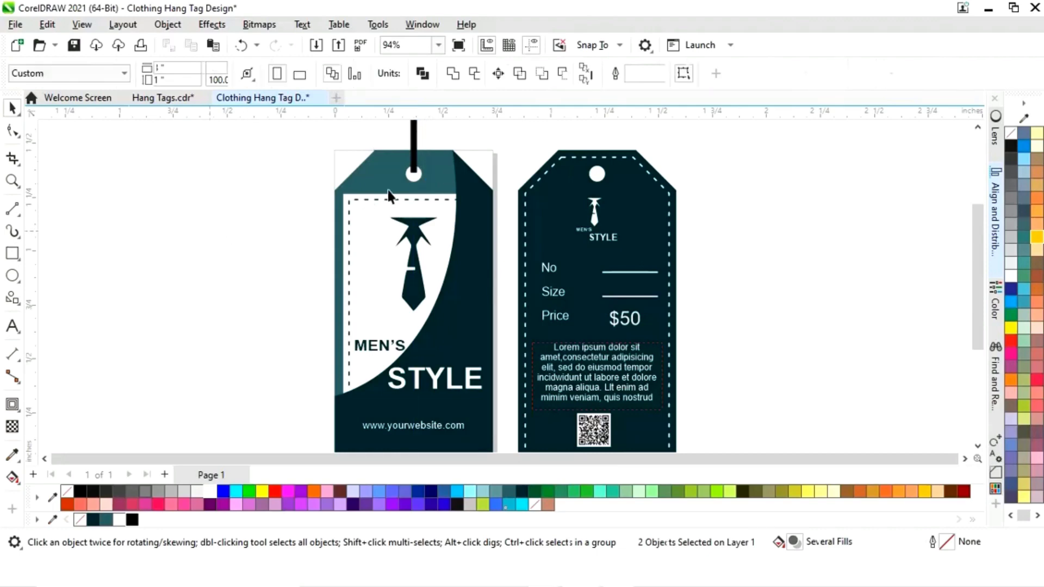
Copy the black string to the back tag's hole, centre it horizontally on the tag and preview the finished design
{"action": "left_click", "coordinate": [414, 149]}
{"action": "left_click_drag", "start_coordinate": [414, 149], "coordinate": [597, 159]}
{"action": "left_click", "coordinate": [625, 187], "text": "shift"}
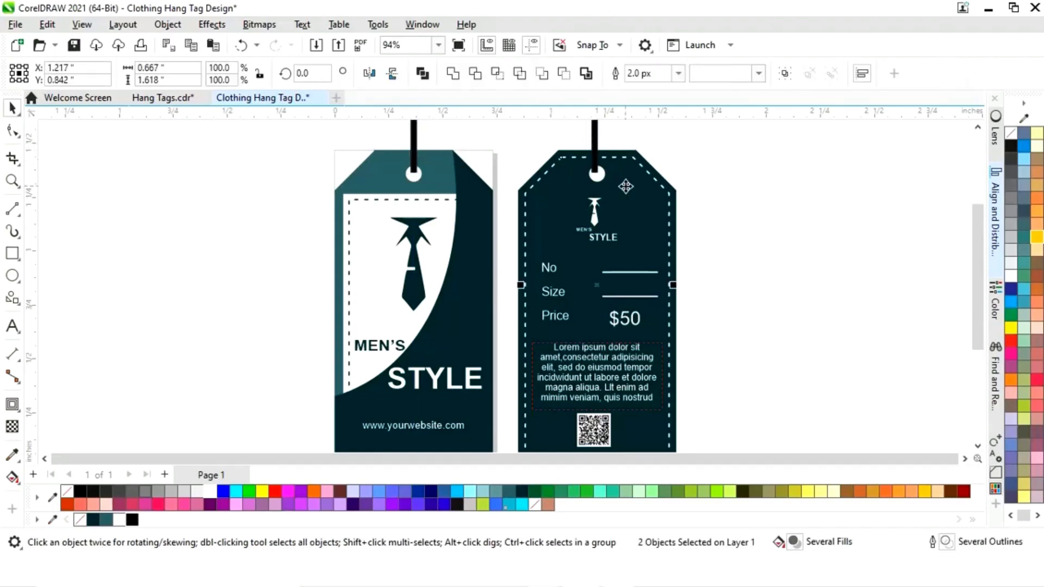
{"action": "left_click", "coordinate": [747, 196]}
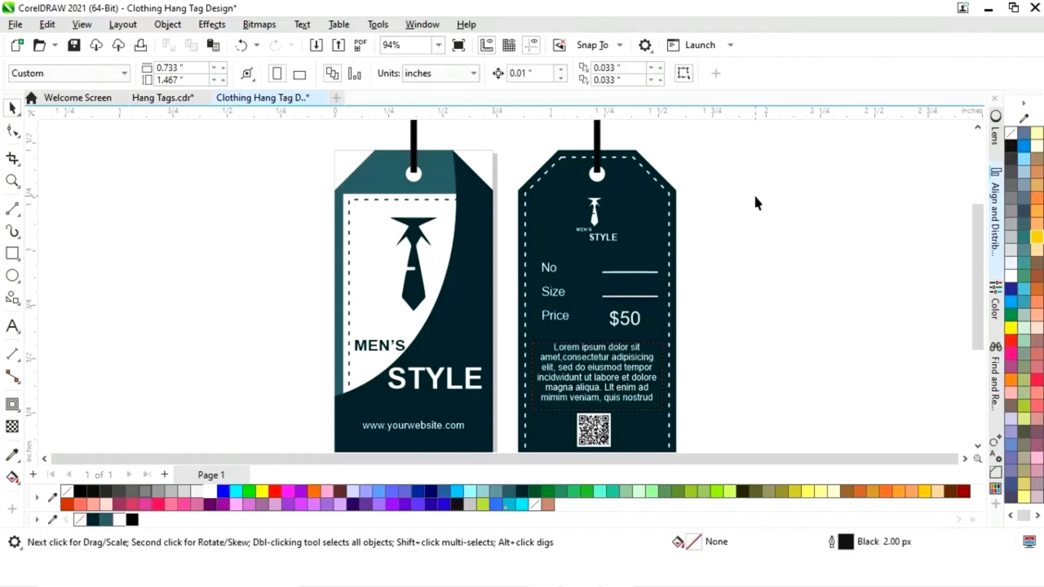
{"action": "scroll", "coordinate": [754, 197], "scroll_direction": "down", "scroll_amount": 1}
{"action": "key", "text": "F9"}
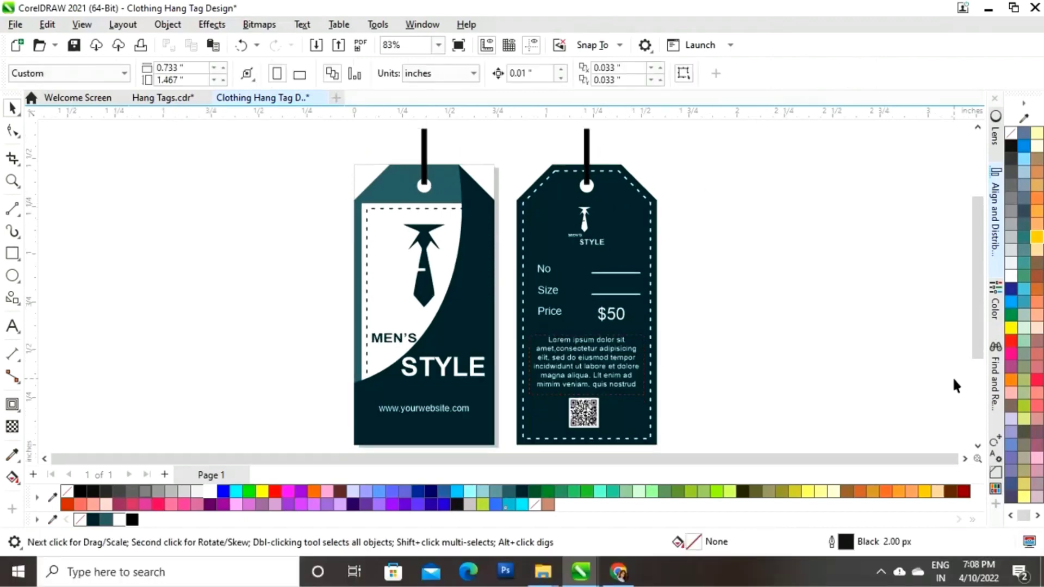